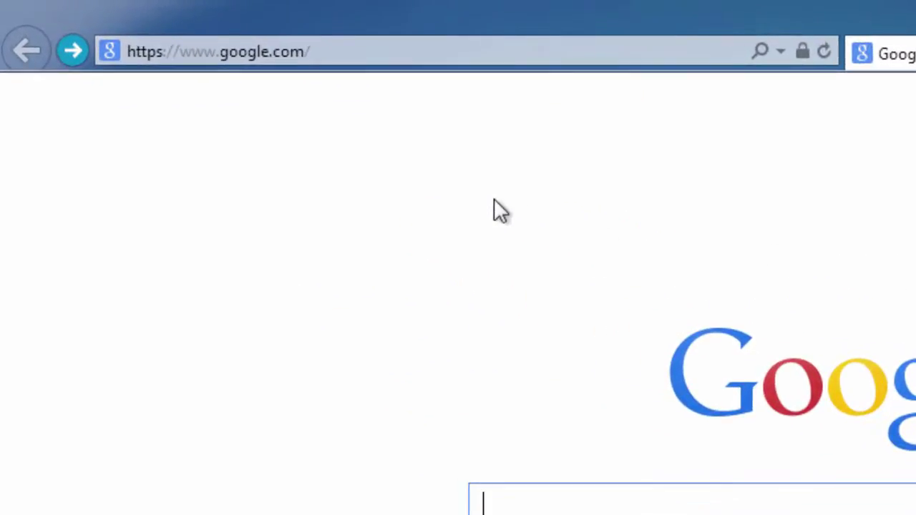
click(332, 53)
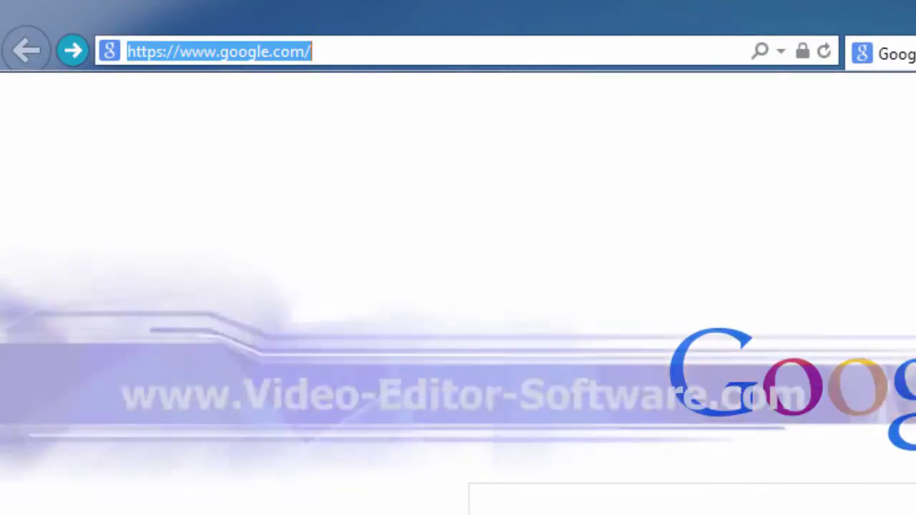
text(ww)
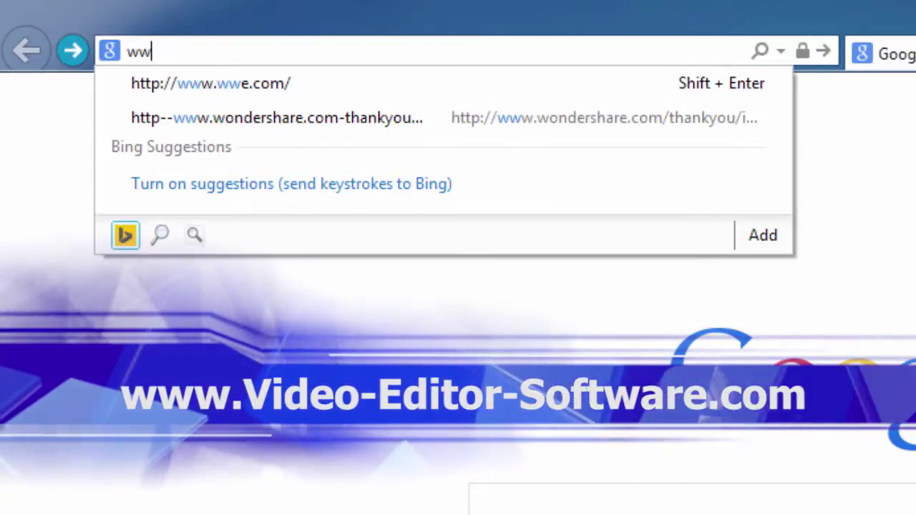
text(w.video-editor-software.com/)
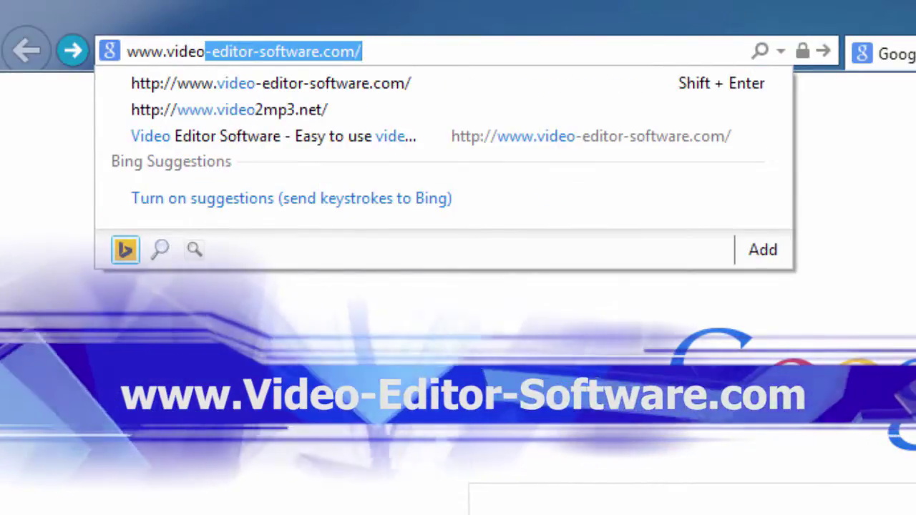
key(End)
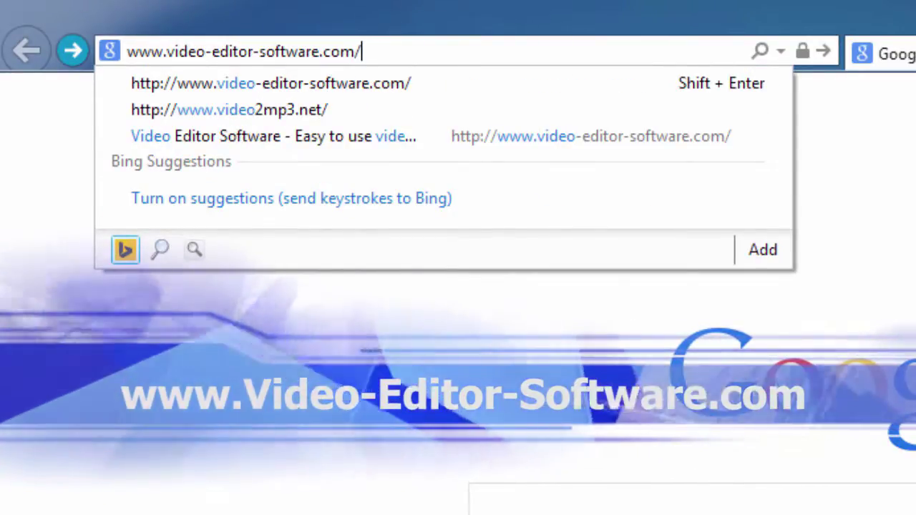
key(Return)
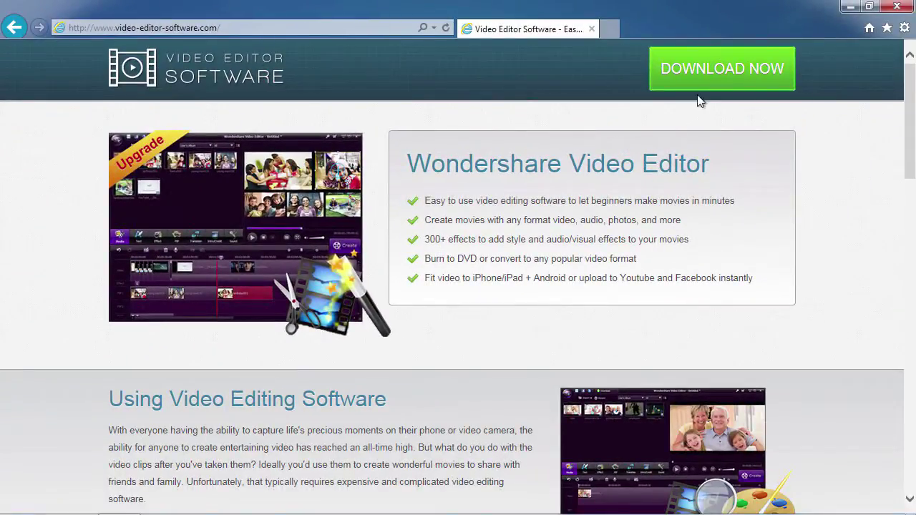
- Download the free trial installer video-editor_setup_full846.exe, saving it to a chosen location
click(714, 68)
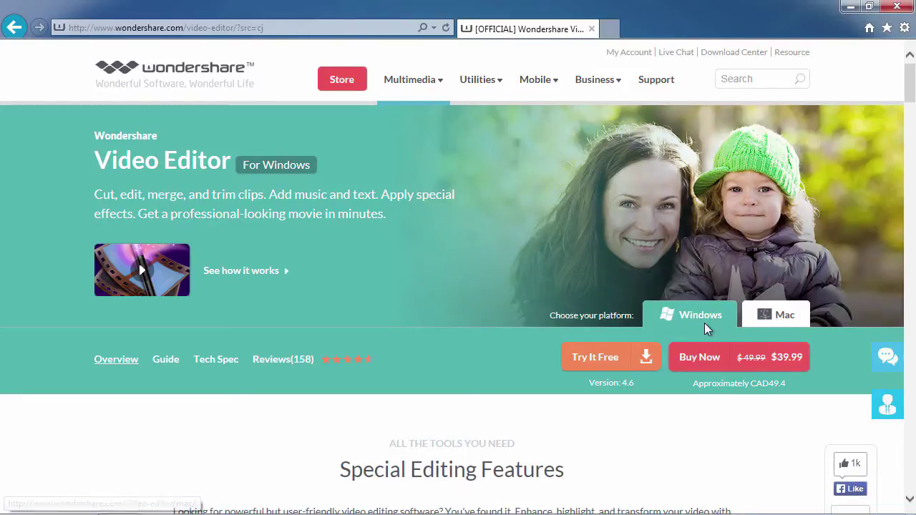
click(597, 359)
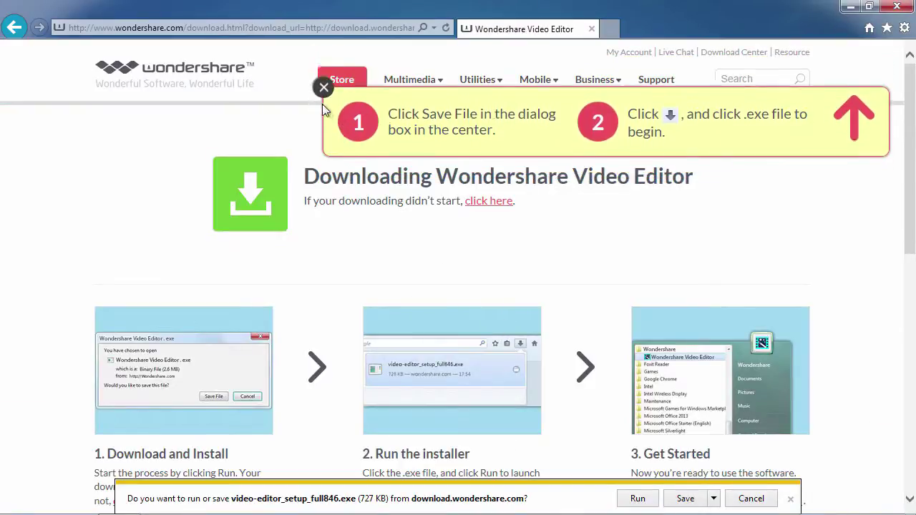
click(324, 94)
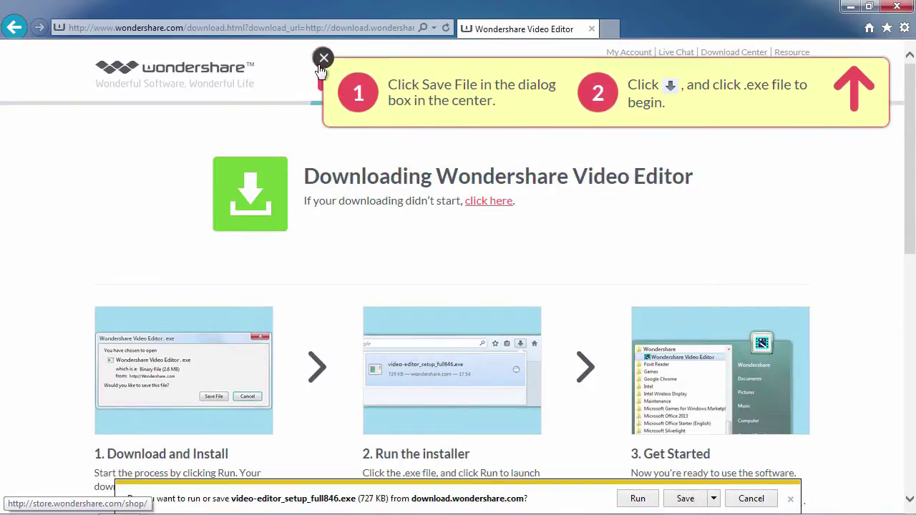
click(714, 499)
click(756, 484)
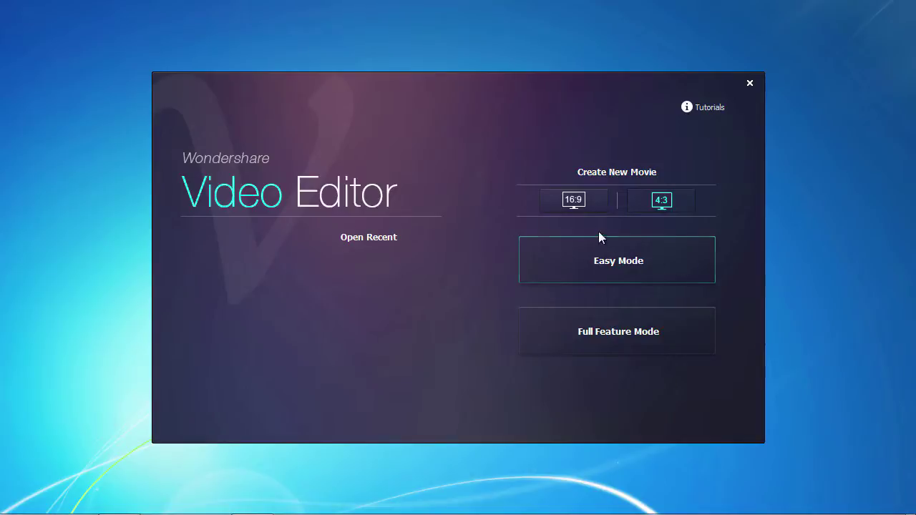
- Set the new movie's aspect ratio to 4:3 and enter Full Feature Mode
click(574, 202)
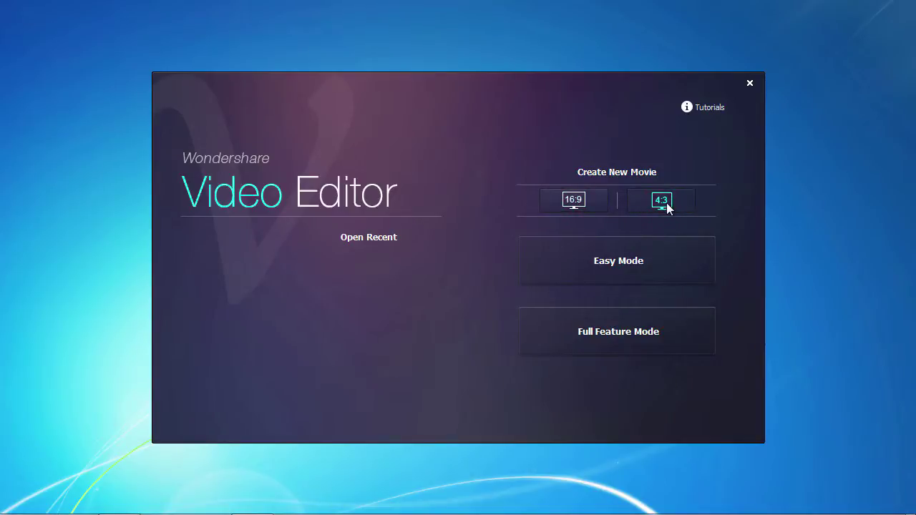
click(580, 201)
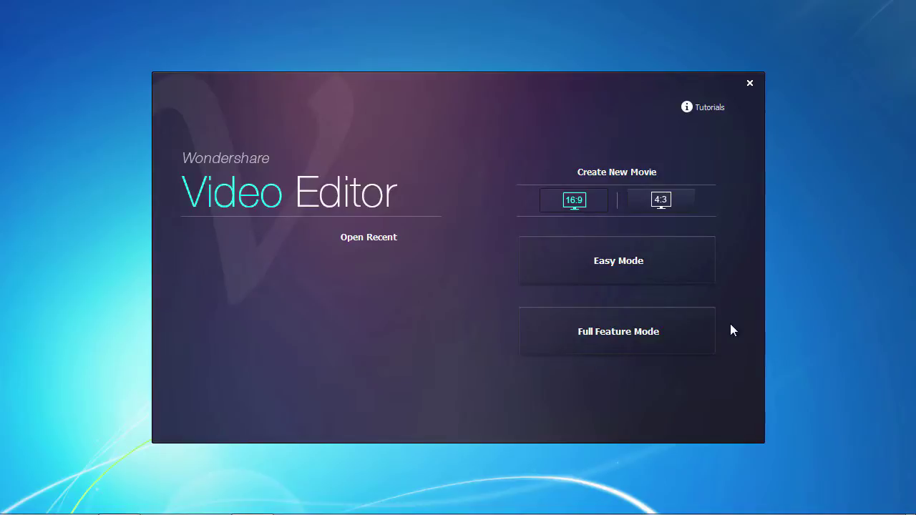
click(661, 200)
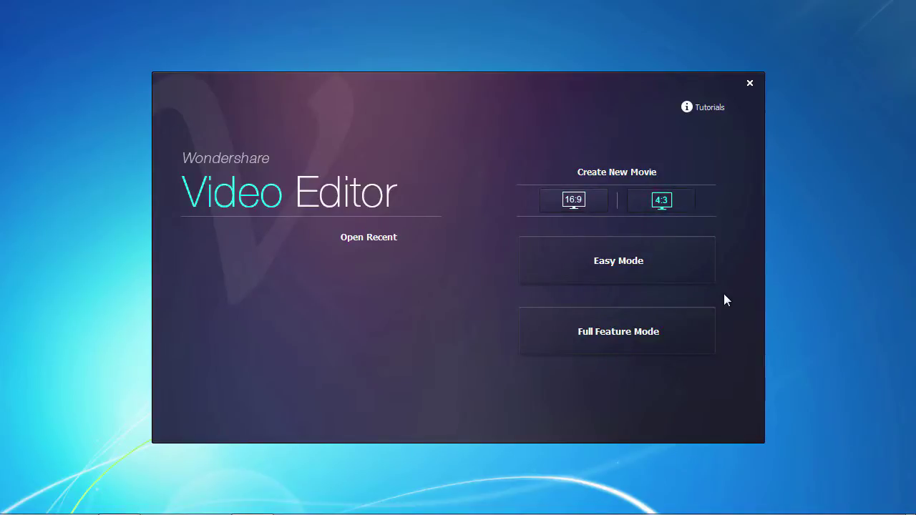
click(677, 329)
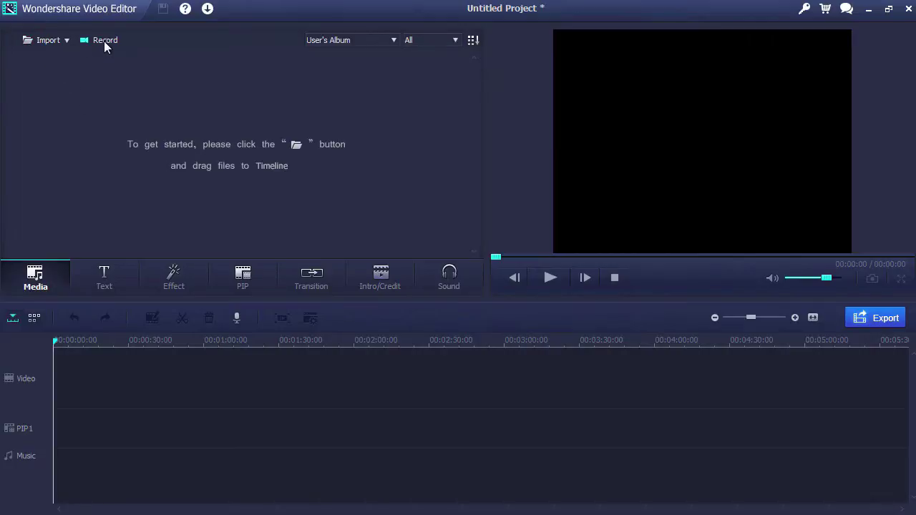
- Import the cat and eagle videos from the Videos library
click(46, 40)
click(271, 308)
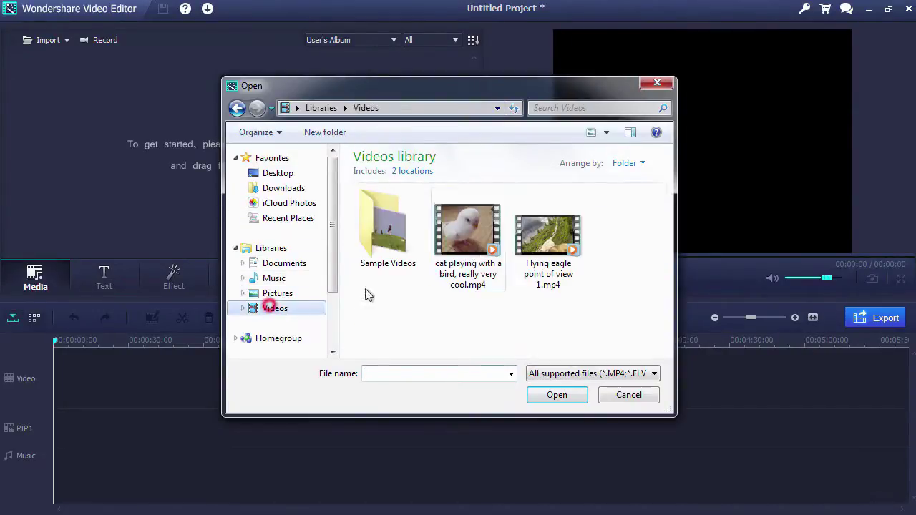
click(458, 236)
ctrl+click(548, 244)
click(552, 393)
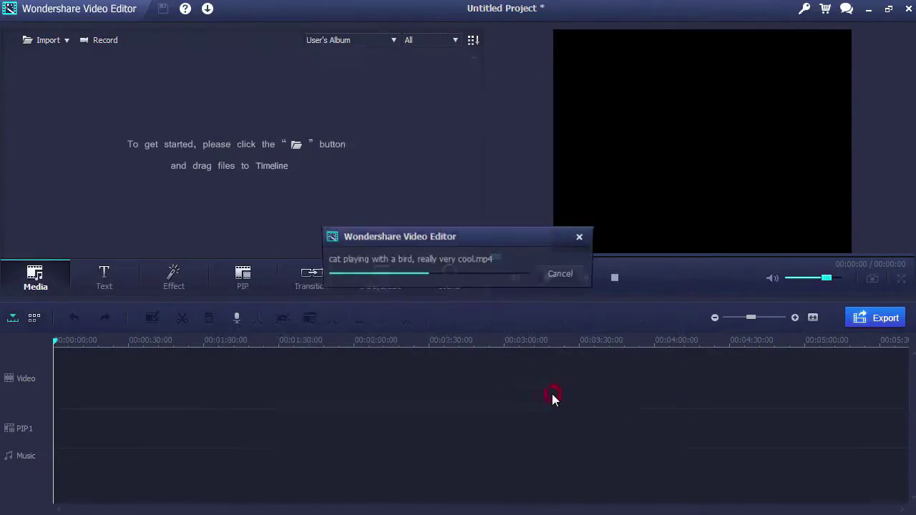
- Preview the eagle video in the media library
click(307, 180)
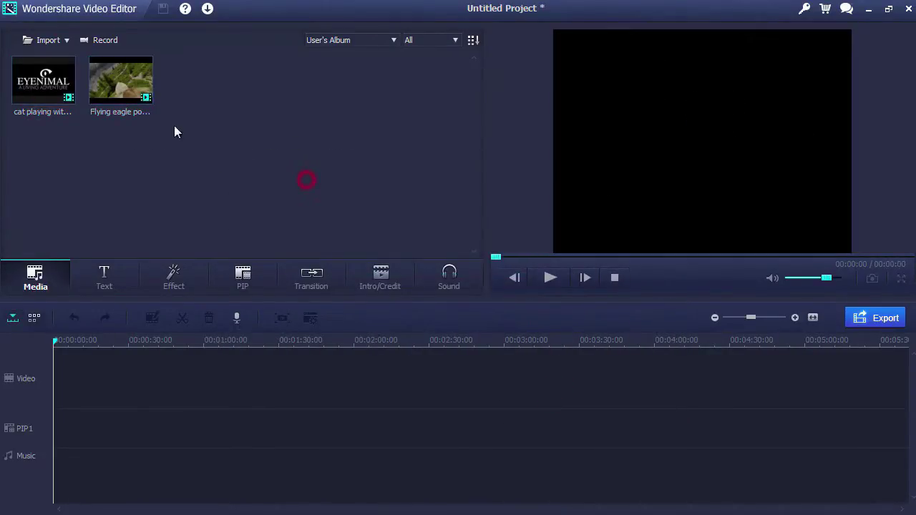
click(121, 80)
click(548, 279)
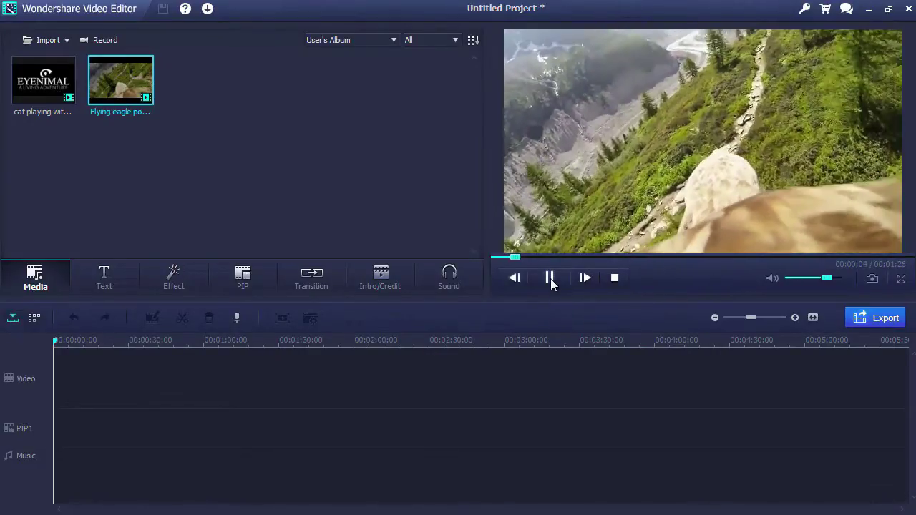
click(549, 277)
click(303, 196)
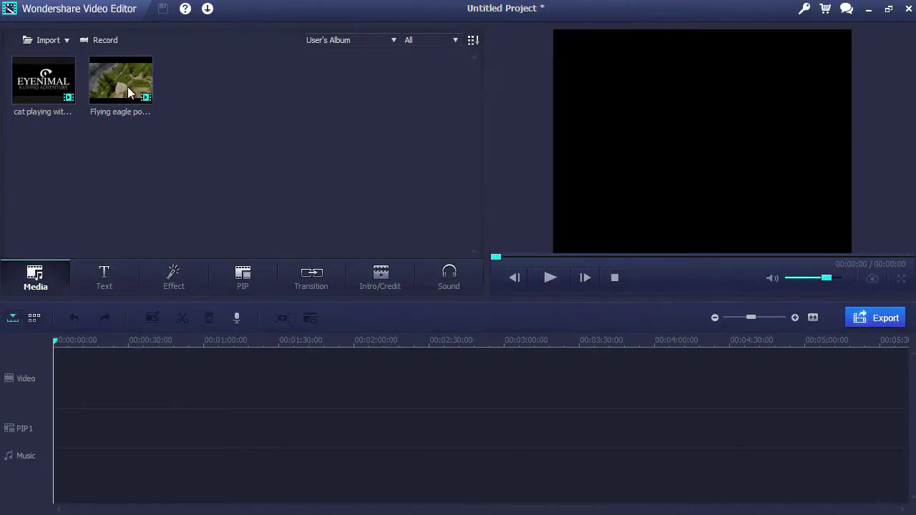
- Place the eagle clip then the cat clip on the Video track, and select the eagle clip
drag(127, 87, 75, 393)
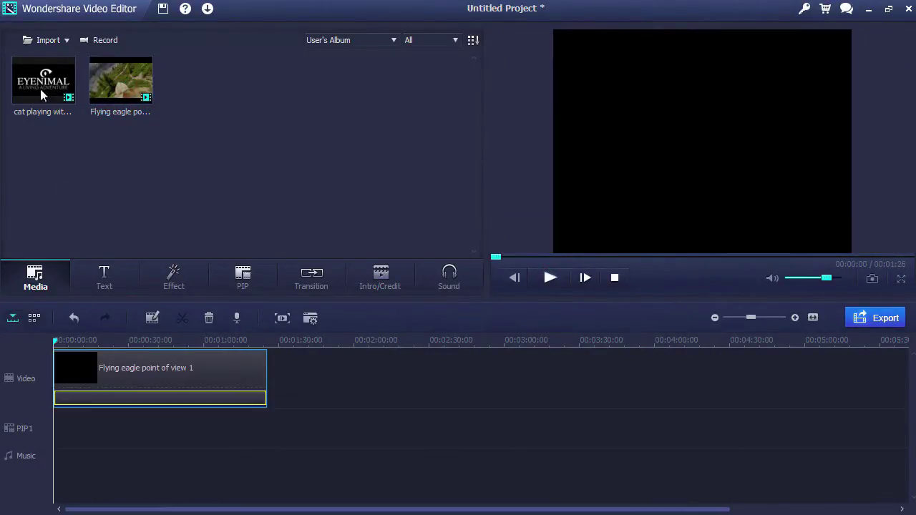
drag(40, 89, 286, 390)
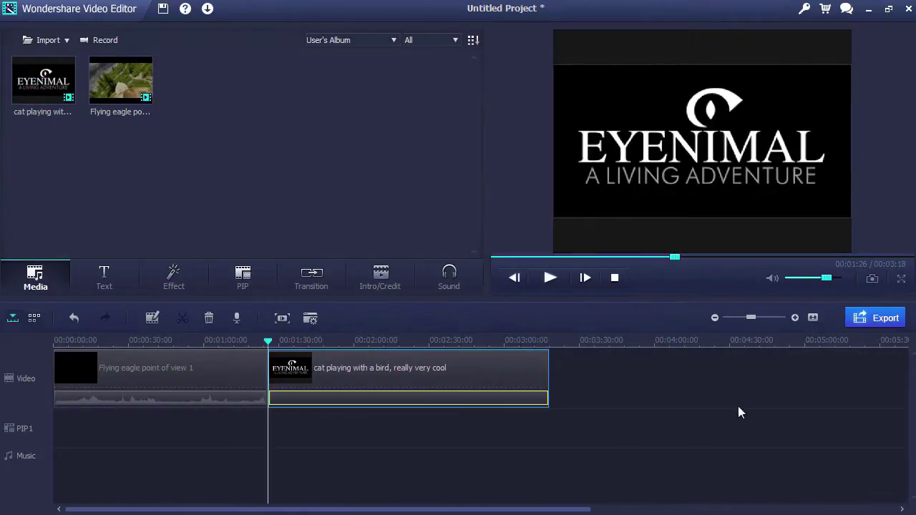
click(812, 318)
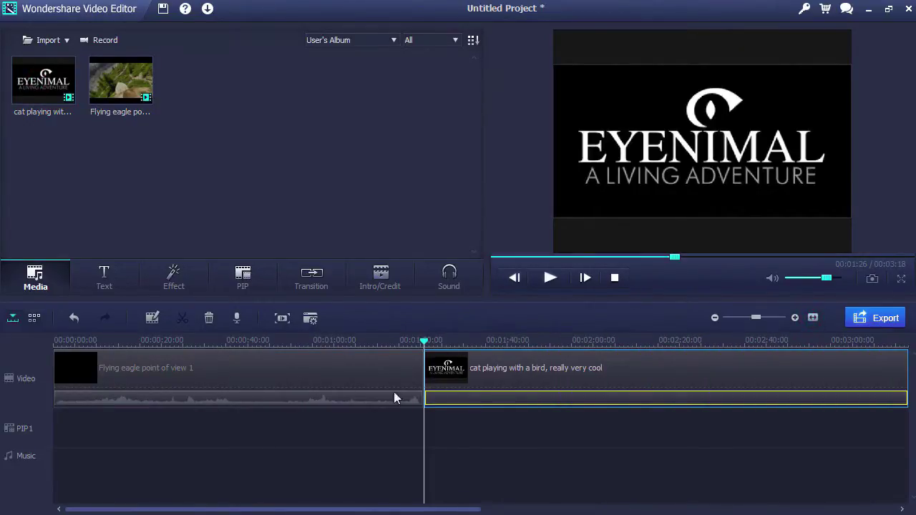
click(327, 343)
click(342, 368)
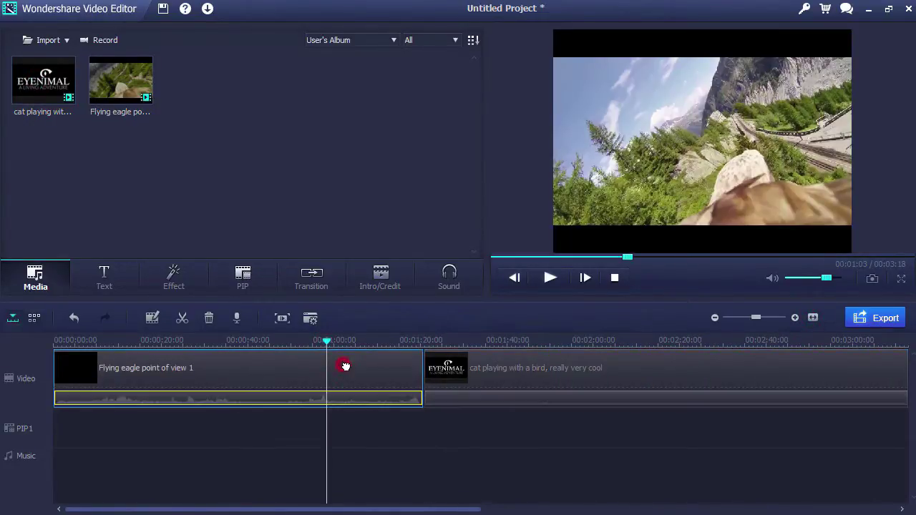
- Set the eagle clip's contrast to 5 and brightness to -6
click(152, 319)
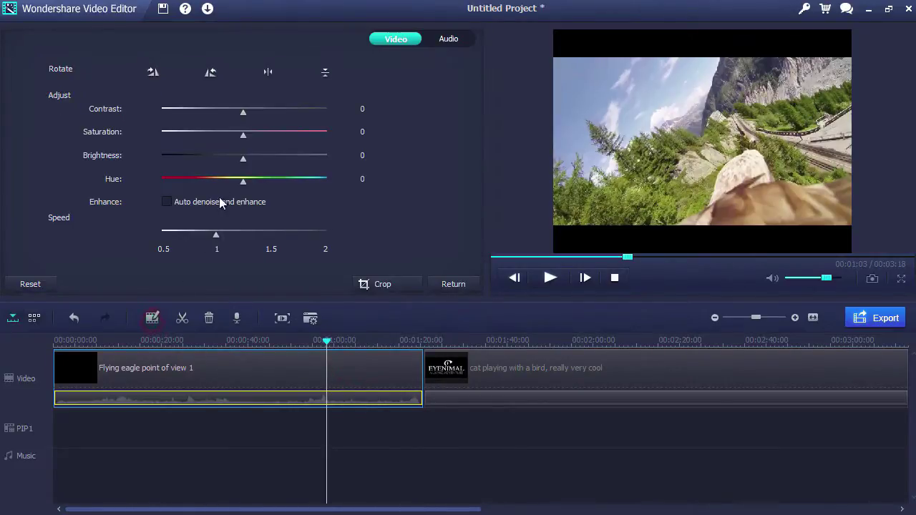
mouse_move(244, 114)
mouse_down()
mouse_move(265, 115)
mouse_move(229, 115)
mouse_move(247, 113)
mouse_up()
drag(241, 164, 219, 182)
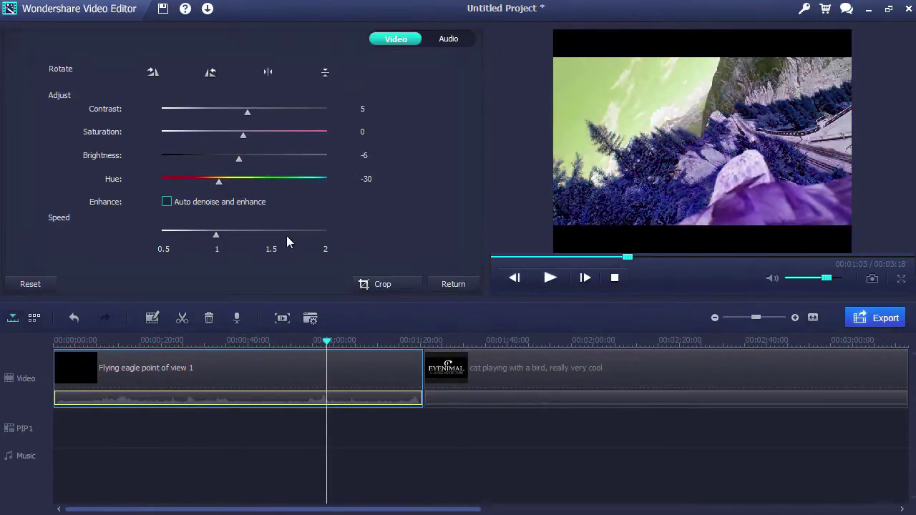
- Try 1.5x and 2x speed on the eagle clip, then return it to normal speed
click(272, 231)
click(325, 231)
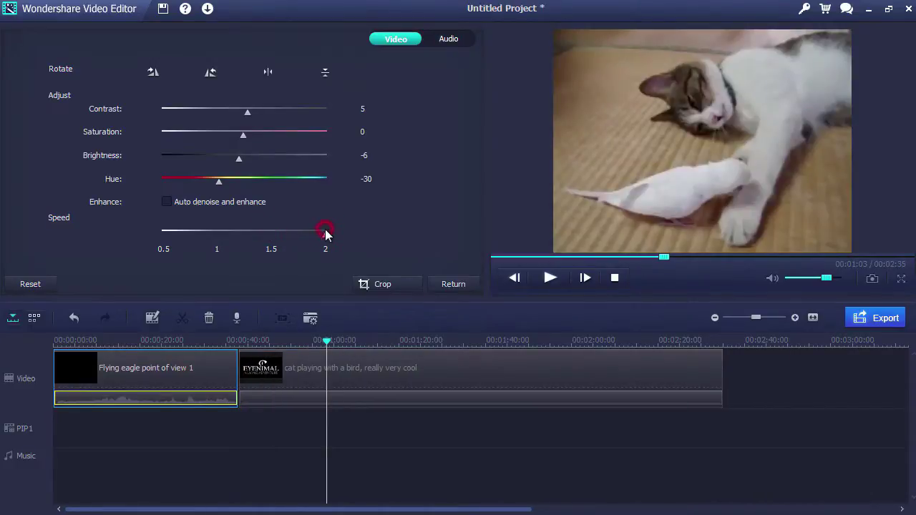
click(270, 230)
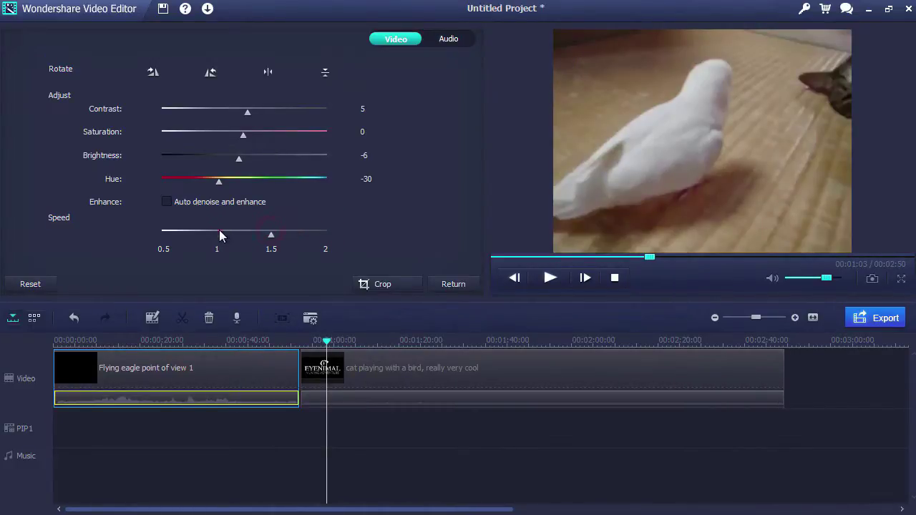
click(220, 234)
- Rotate the eagle clip a full turn back to landscape and close the clip settings
click(210, 73)
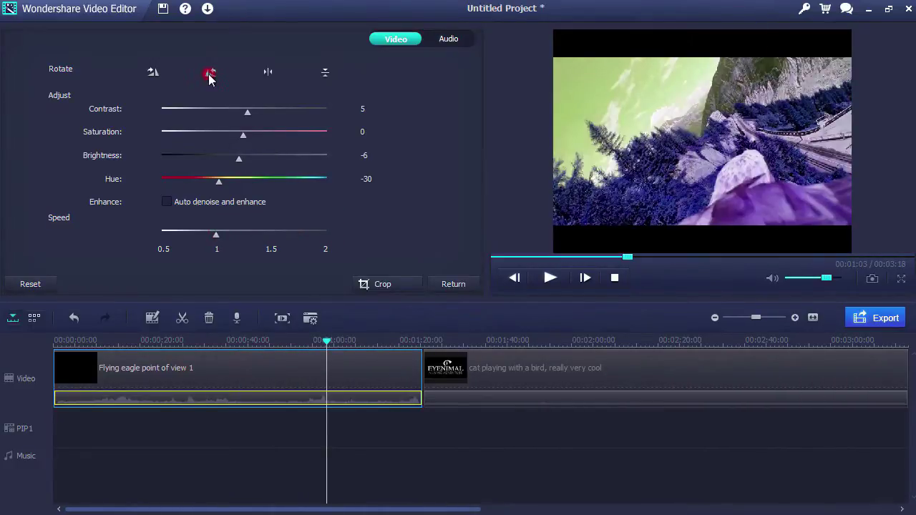
click(210, 73)
click(210, 73)
click(210, 73)
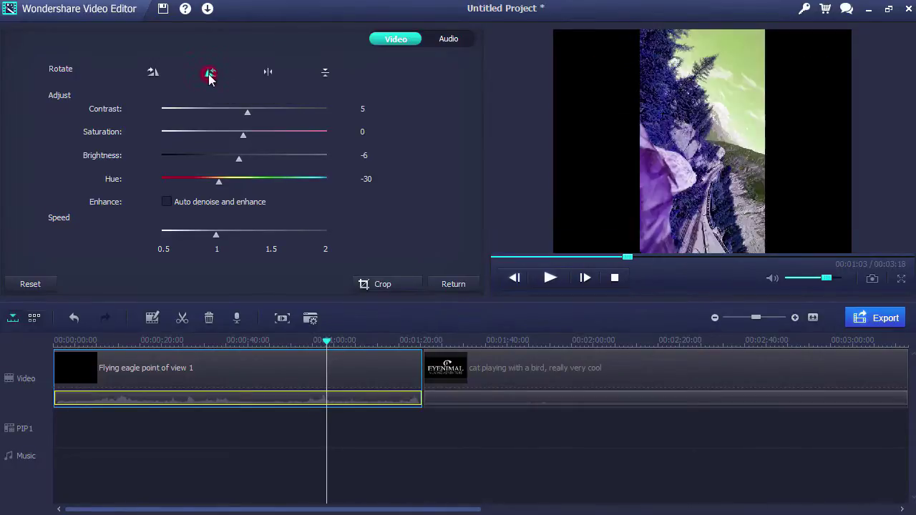
click(210, 73)
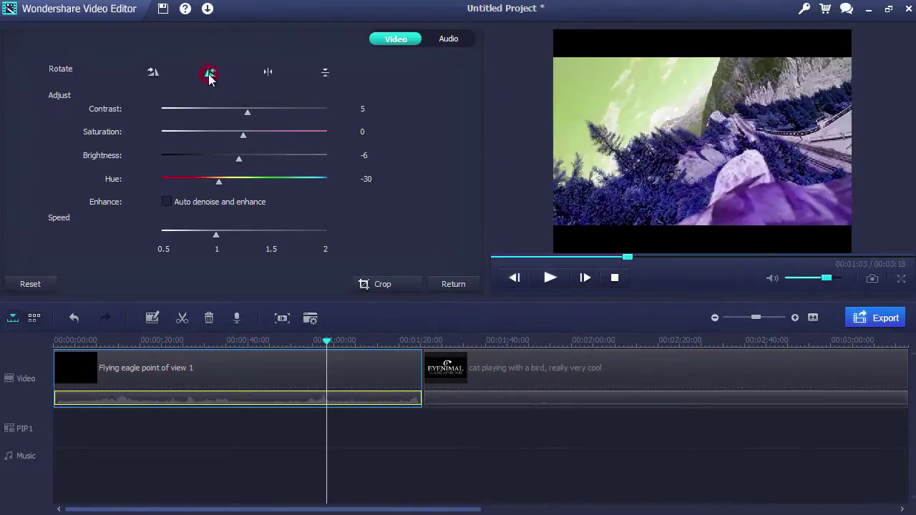
click(454, 284)
- Split the eagle clip at 3 seconds and delete the opening piece
click(323, 340)
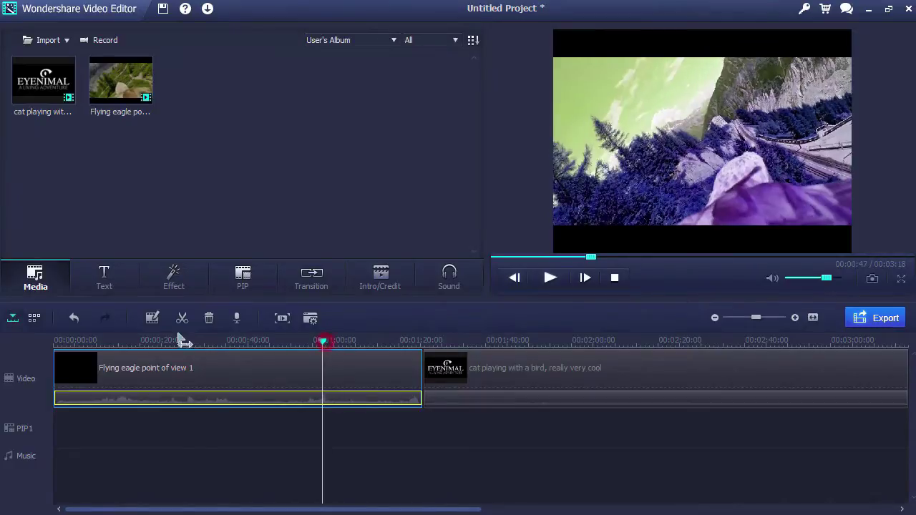
mouse_move(79, 340)
mouse_down()
mouse_move(52, 342)
mouse_move(65, 342)
mouse_up()
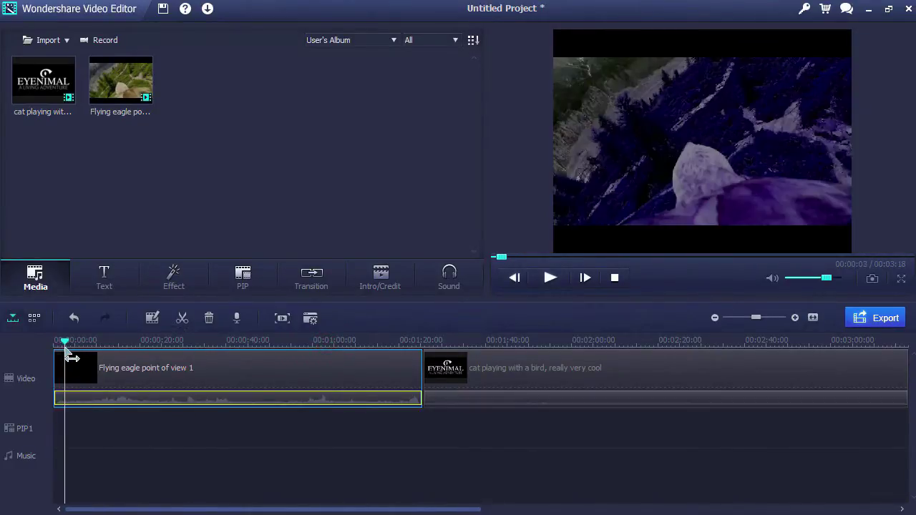
click(183, 323)
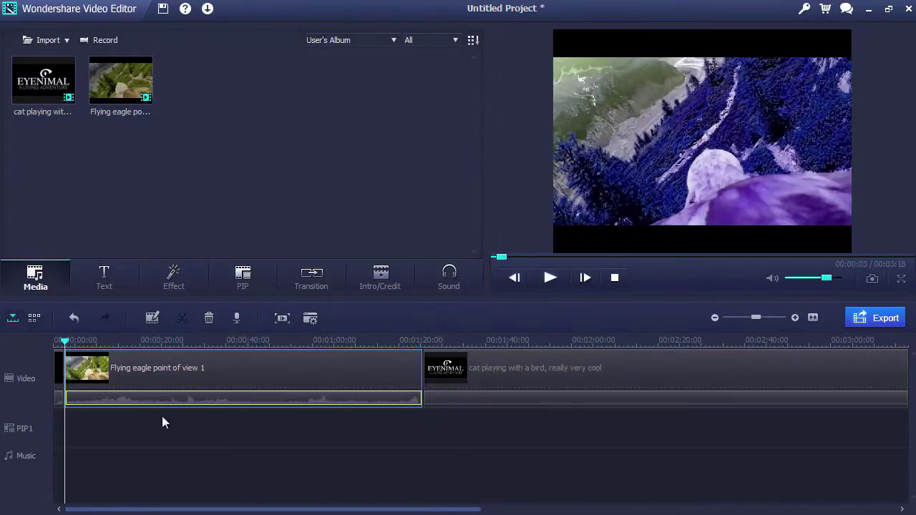
click(61, 381)
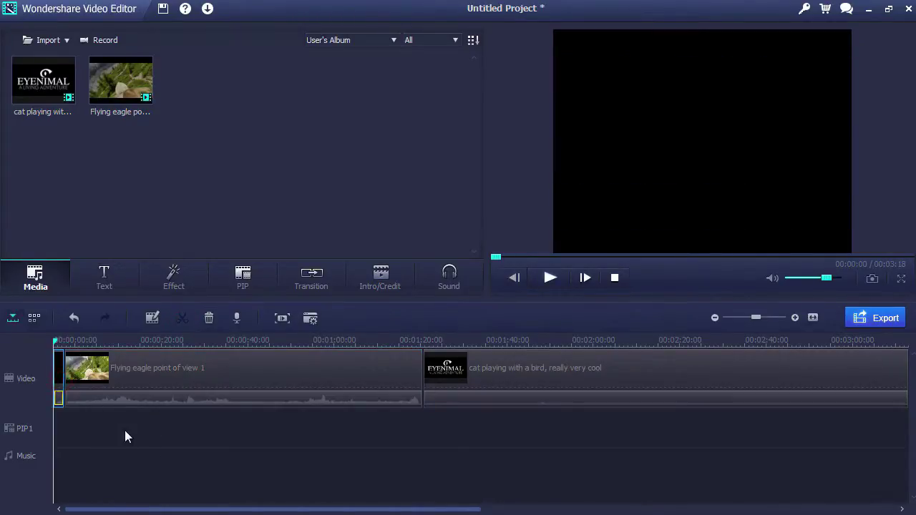
key(Delete)
- Insert a freeze frame at the one-minute mark and play it back
click(312, 344)
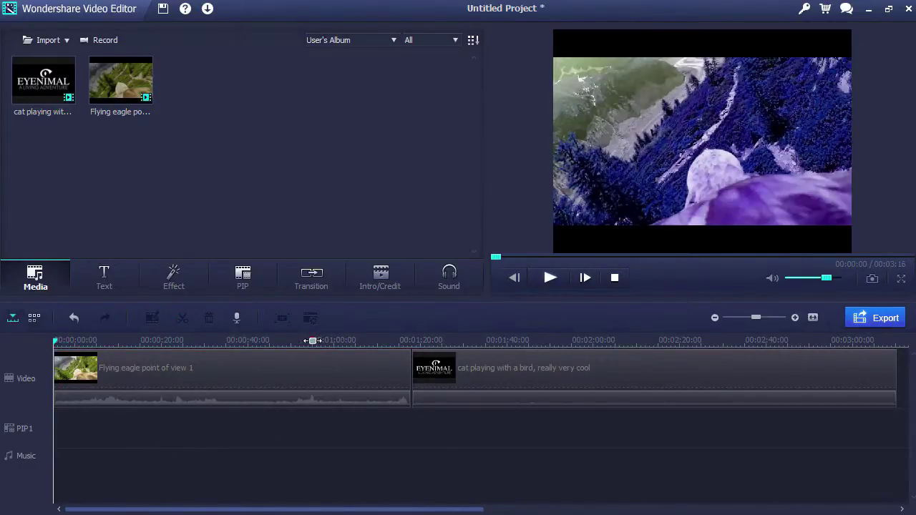
click(315, 368)
click(282, 318)
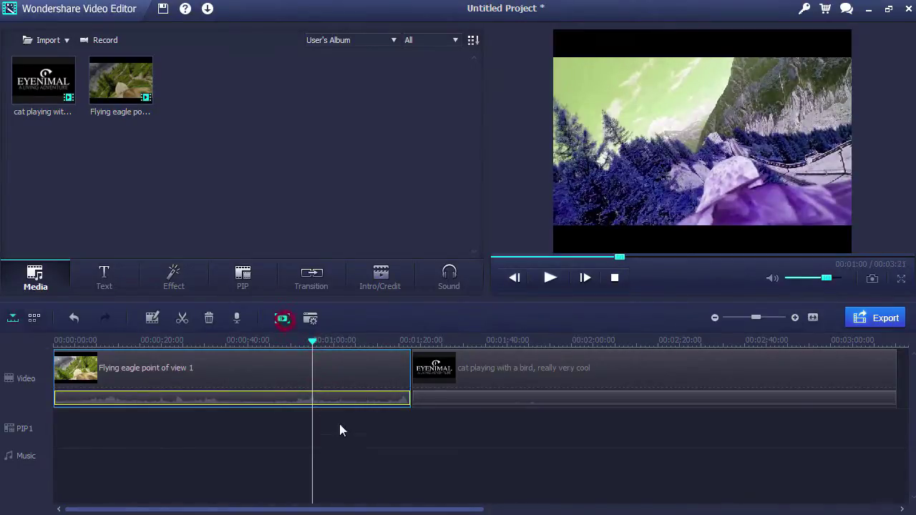
key(space)
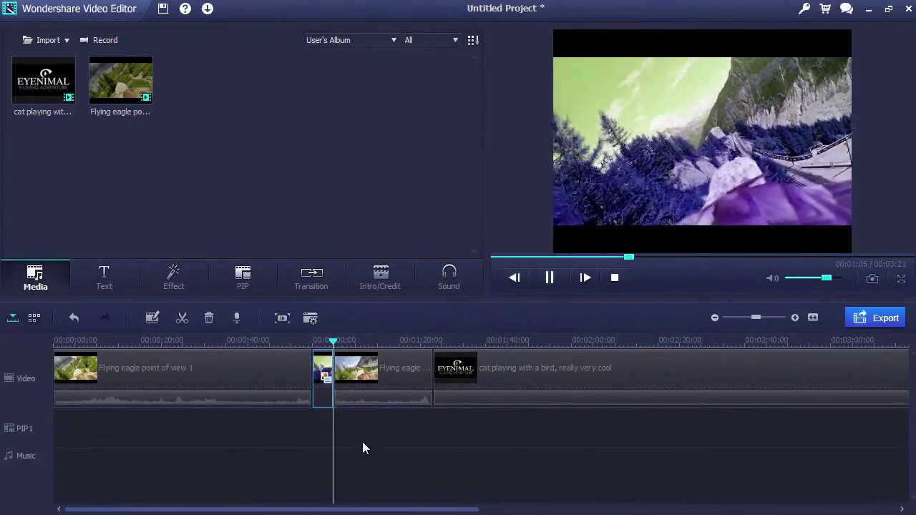
click(352, 441)
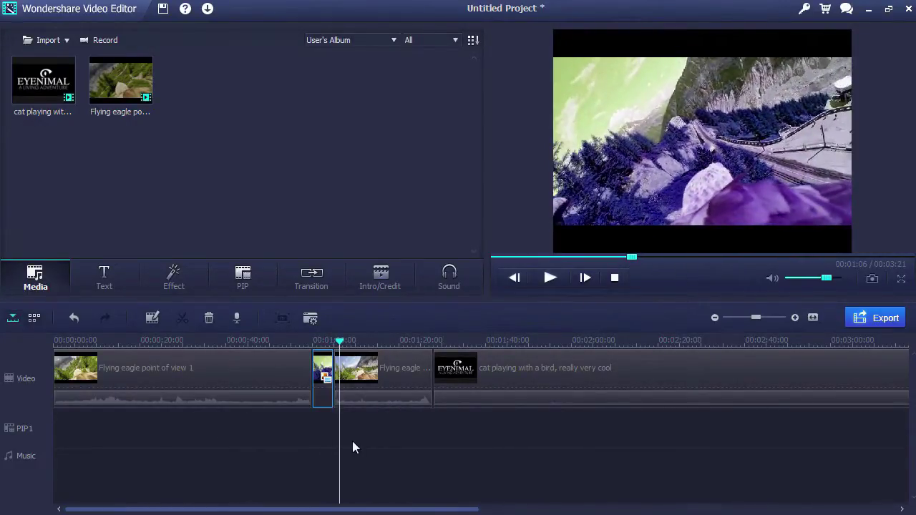
click(257, 343)
click(251, 376)
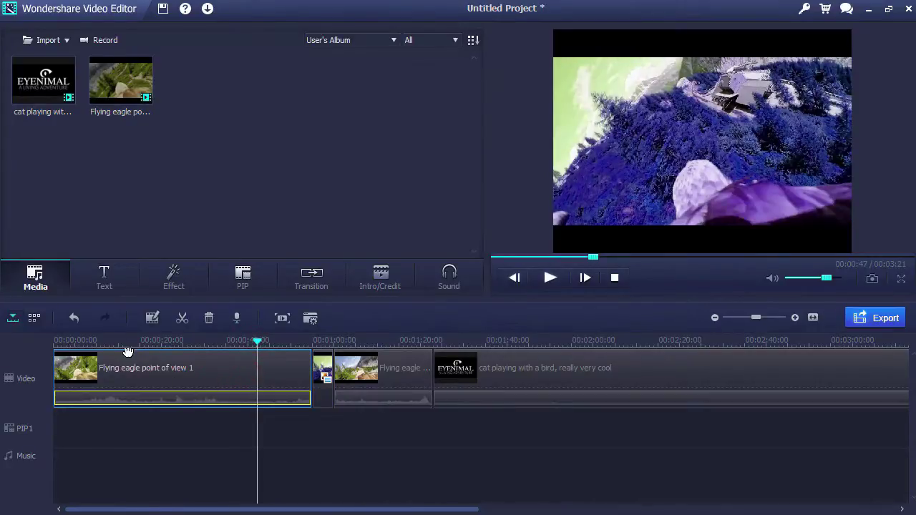
- Add the News title template to the timeline at 00:00:47
click(111, 285)
click(364, 87)
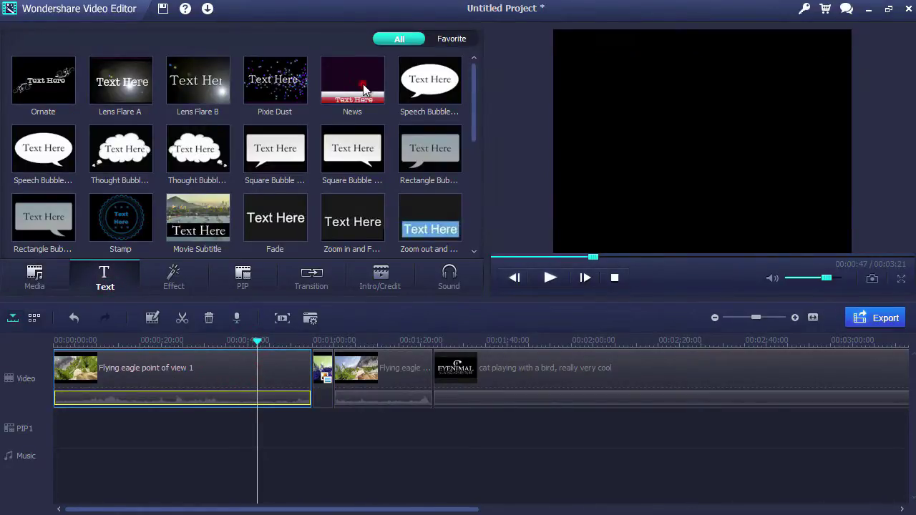
click(549, 277)
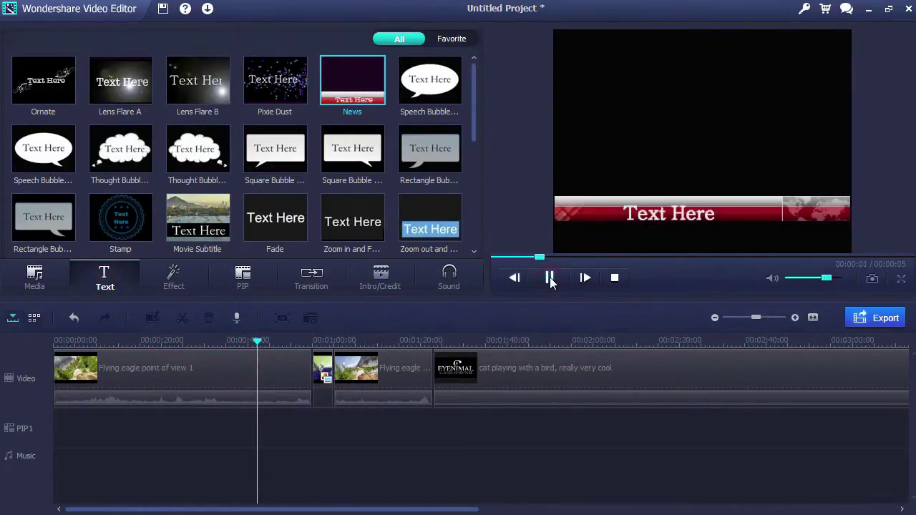
click(549, 279)
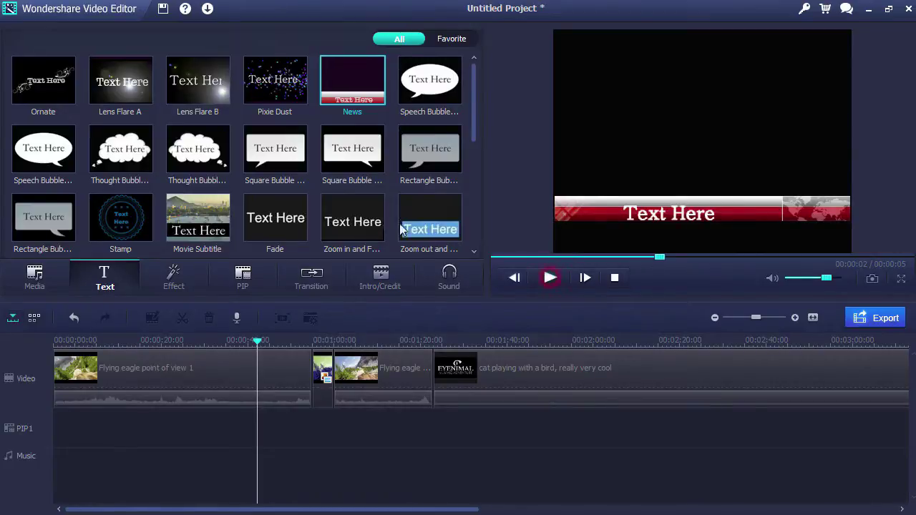
drag(359, 91, 264, 456)
- Replace the title's Text Here wording with FLYING BIRD CAM and play back to check it
double_click(267, 457)
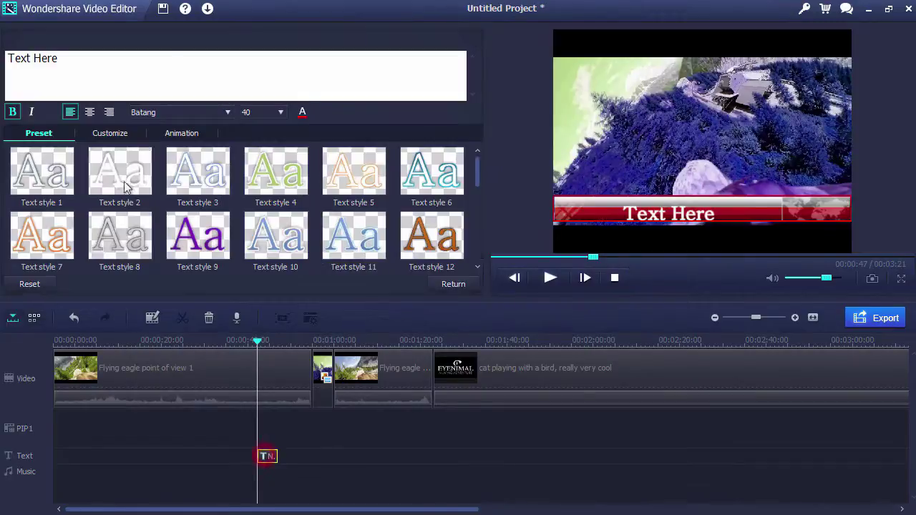
drag(67, 64, 9, 65)
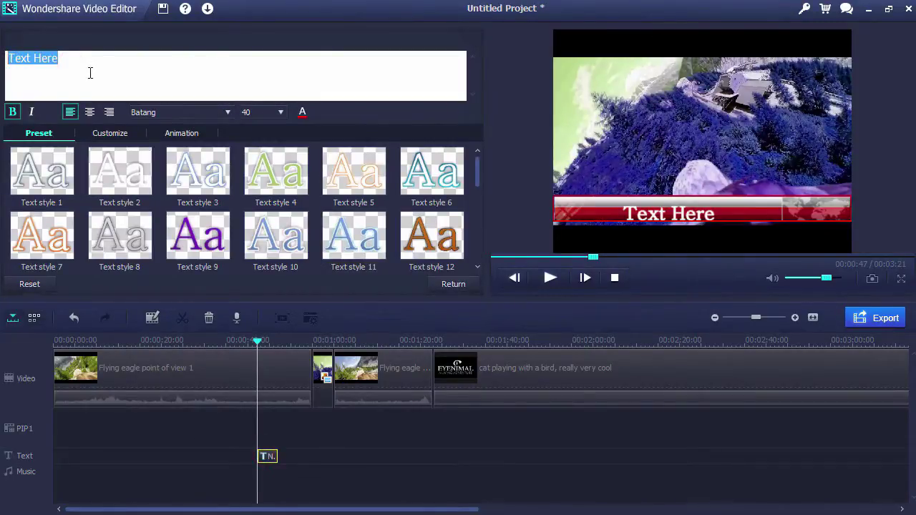
text(FLYING BIRD C)
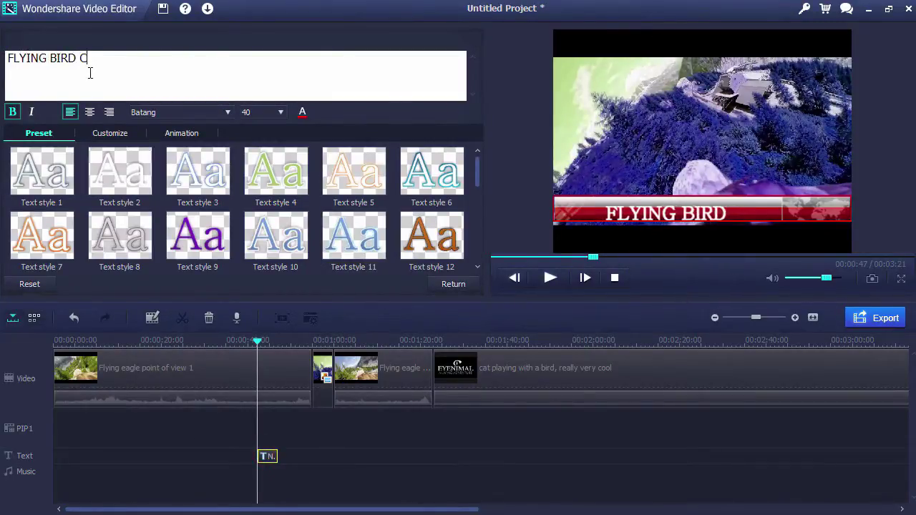
text(AM)
click(452, 284)
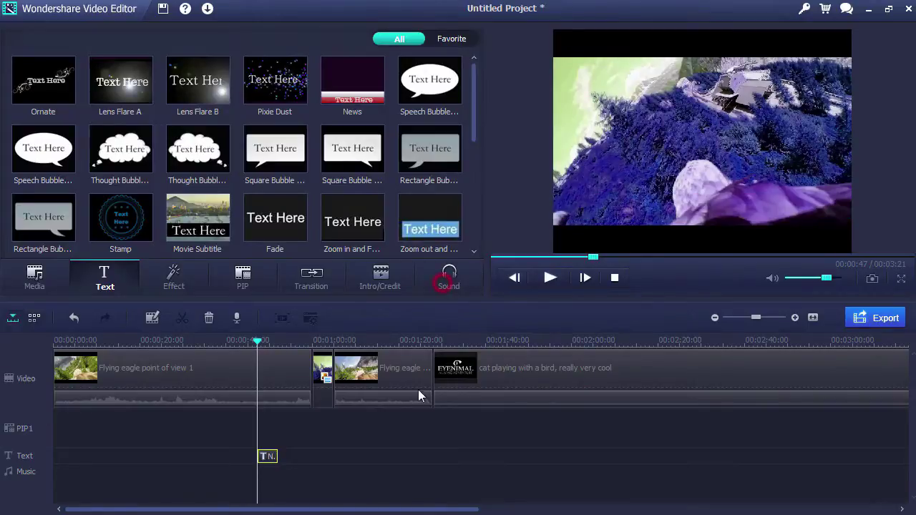
key(space)
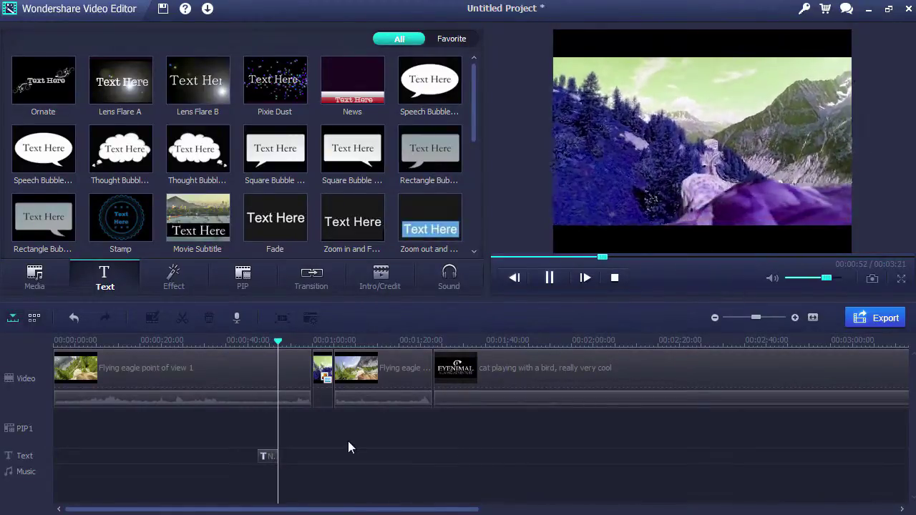
key(space)
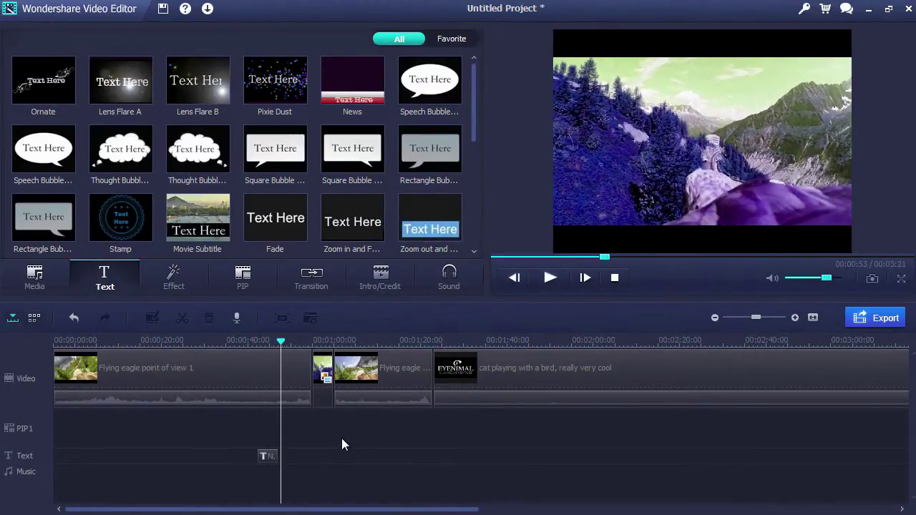
click(252, 380)
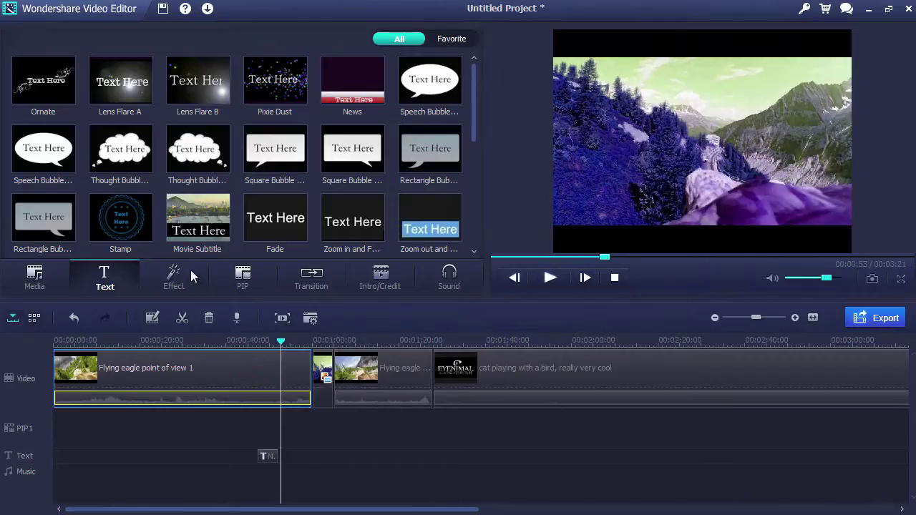
- Place the Particle 1 effect on the Effect track just before the title, near 00:00:43
click(174, 281)
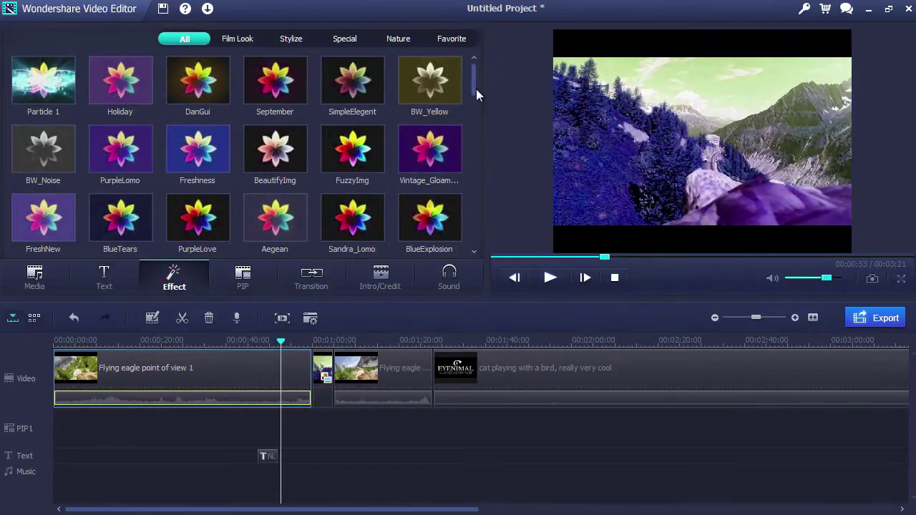
mouse_move(476, 89)
mouse_down()
mouse_move(479, 148)
mouse_move(477, 89)
mouse_up()
drag(43, 81, 237, 434)
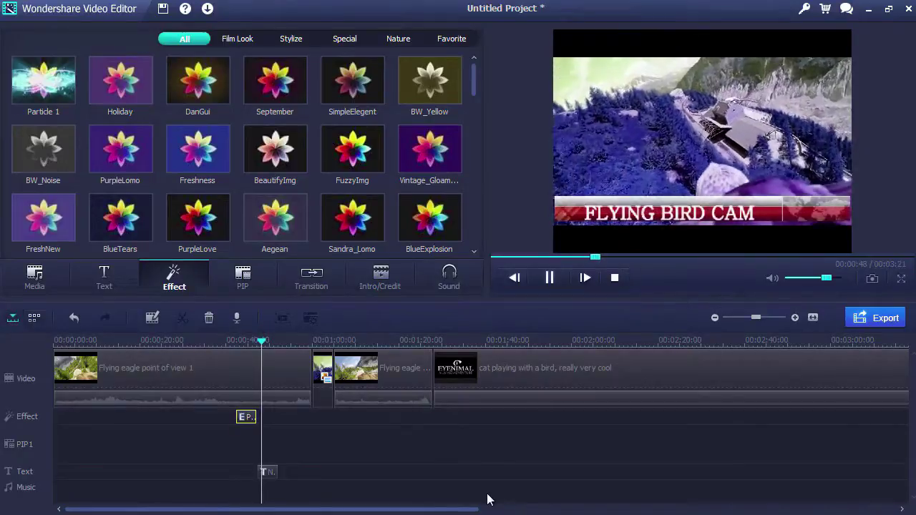
click(204, 373)
- Put the Cross_whisk transition between the eagle and cat clips and preview it
click(311, 279)
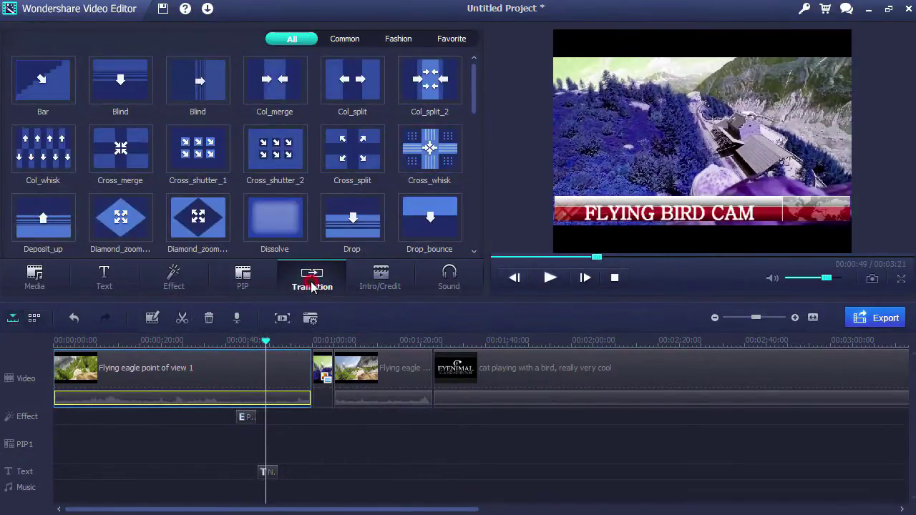
drag(430, 147, 428, 373)
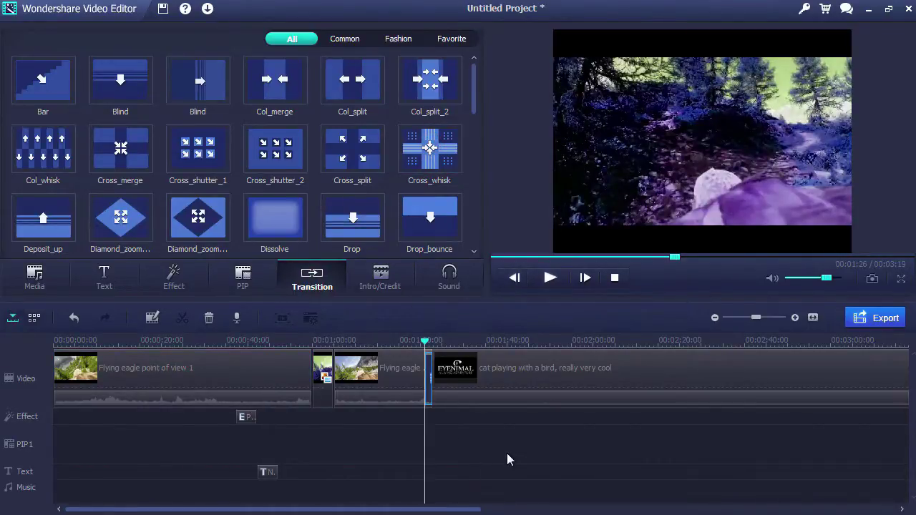
key(space)
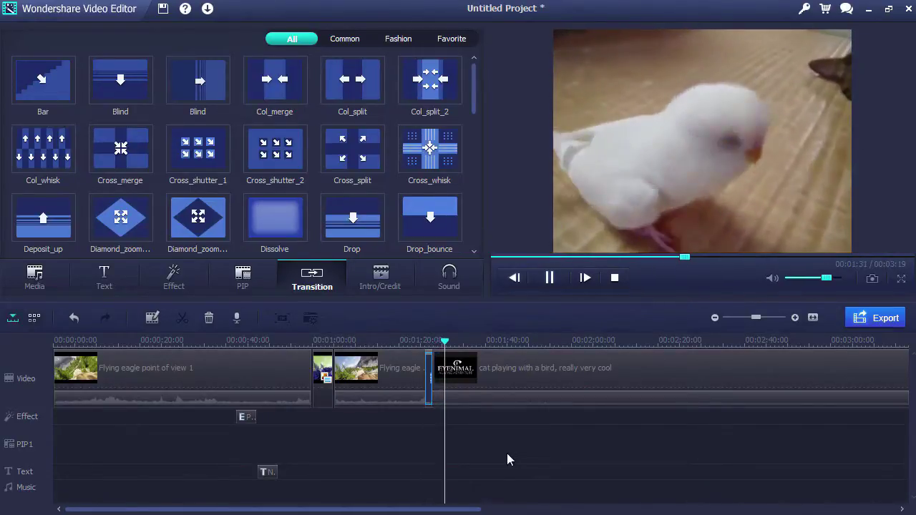
key(space)
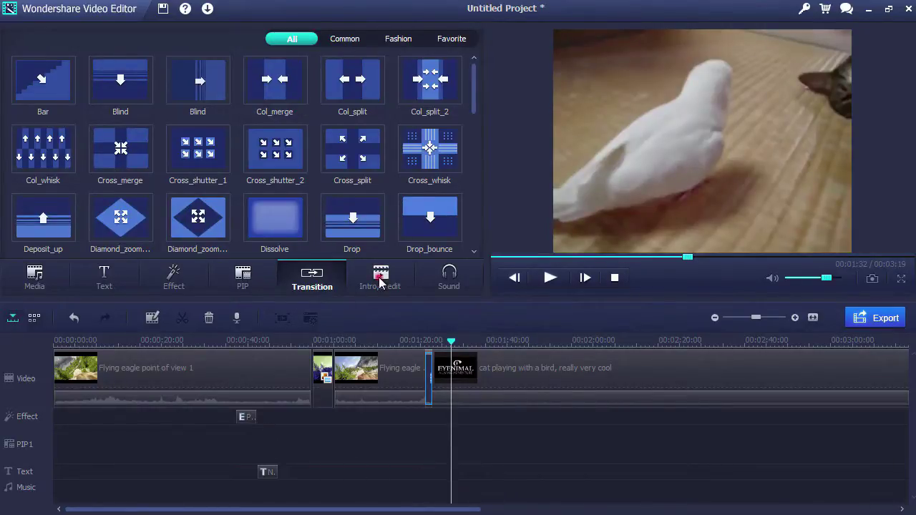
click(380, 279)
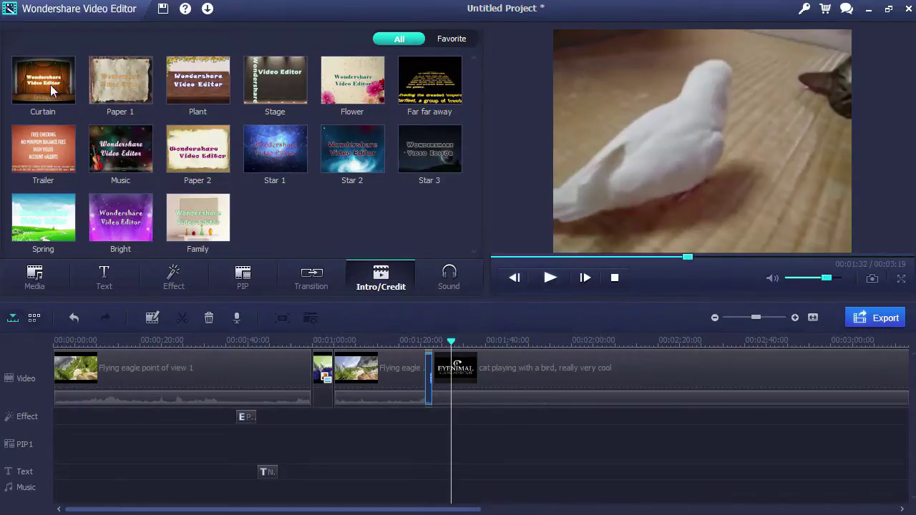
- Add the Curtain intro at the start with the two-line title THE FLYING / EAGLE CAM
drag(50, 85, 56, 401)
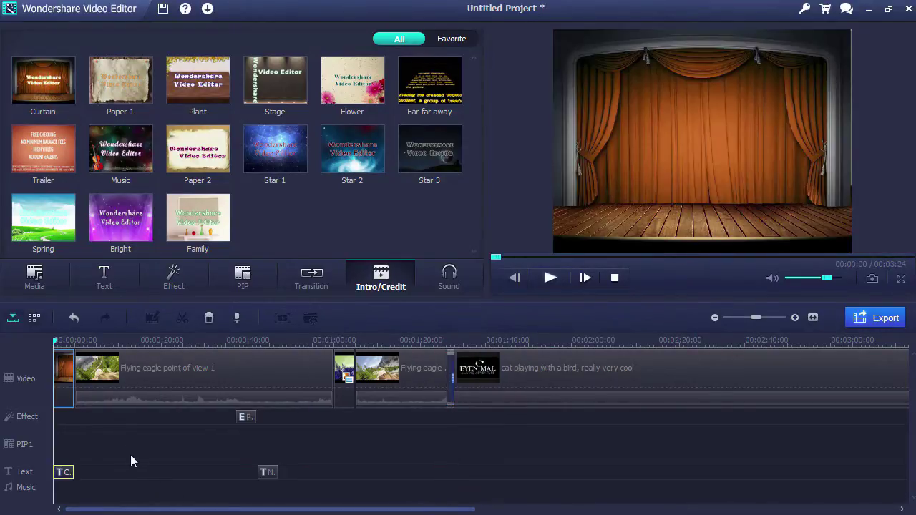
double_click(63, 474)
triple_click(74, 72)
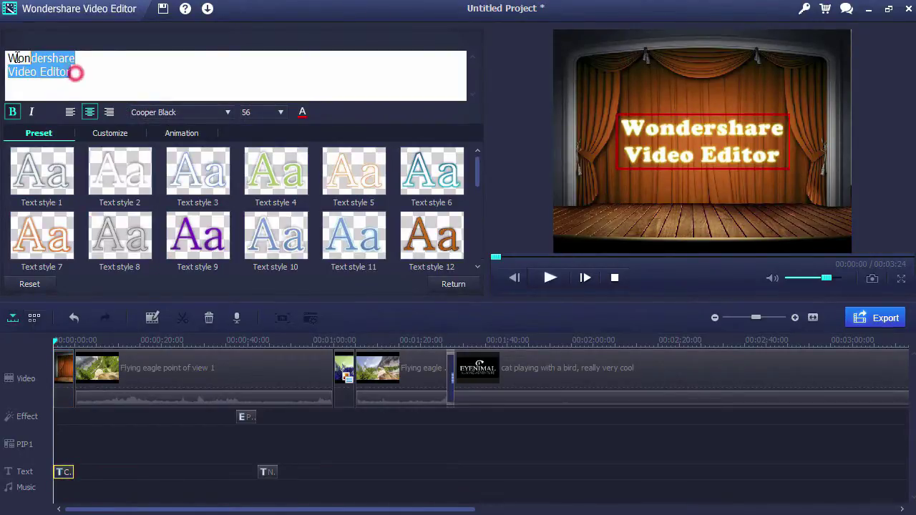
text(THE FLYING)
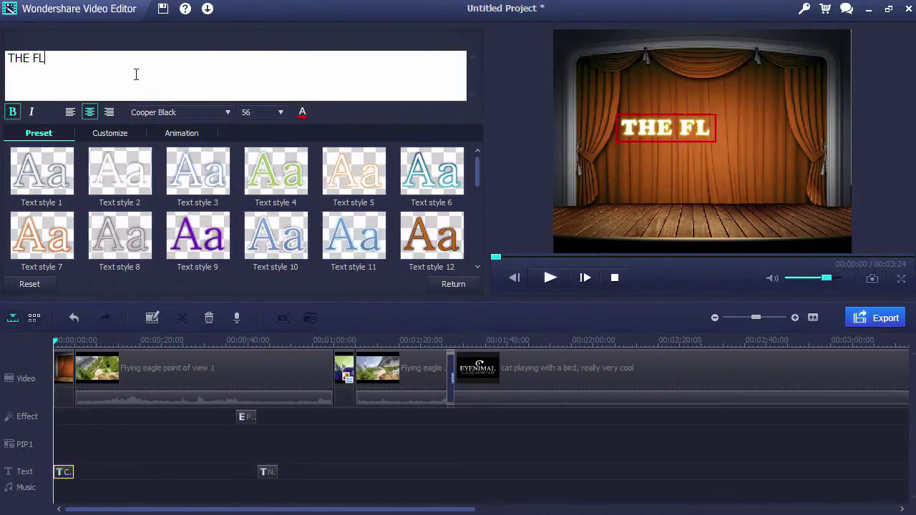
key(Return)
text(EAGLE CAM)
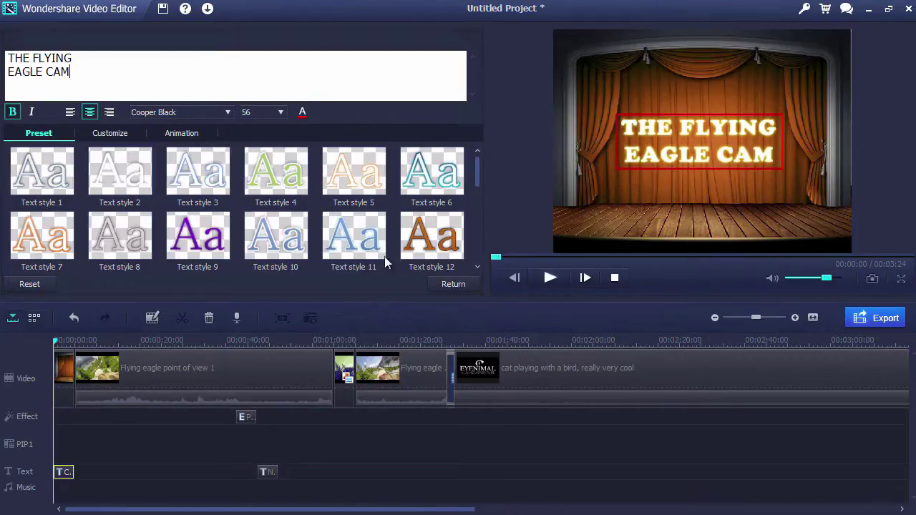
click(453, 284)
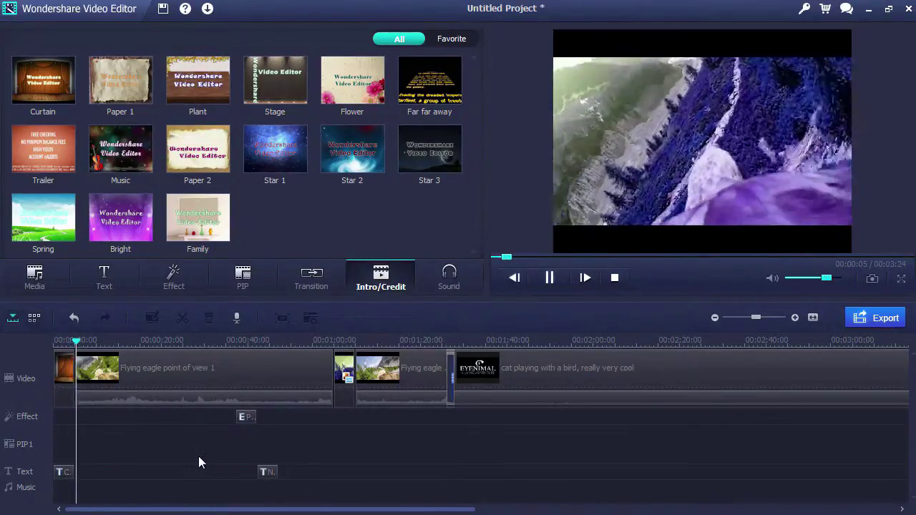
- Import Planet Stranded_10.Wav from the Music library into the project's media
key(space)
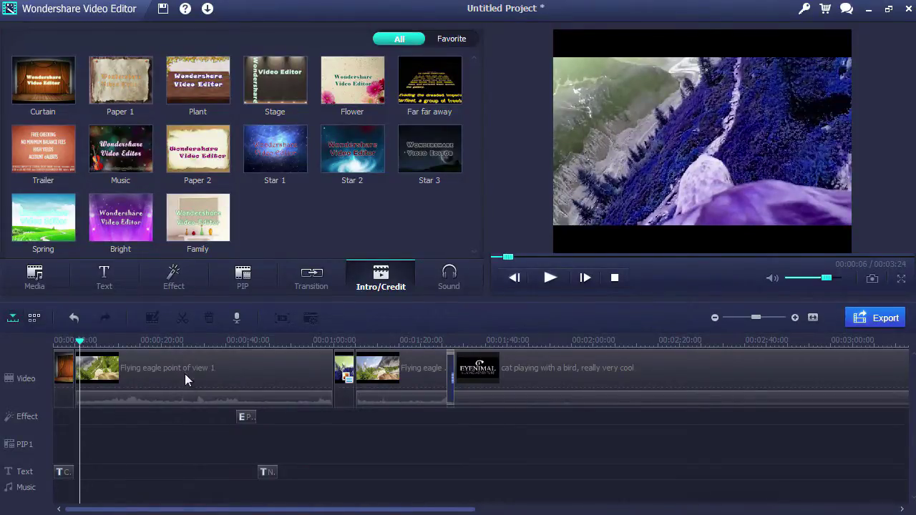
click(182, 342)
click(179, 369)
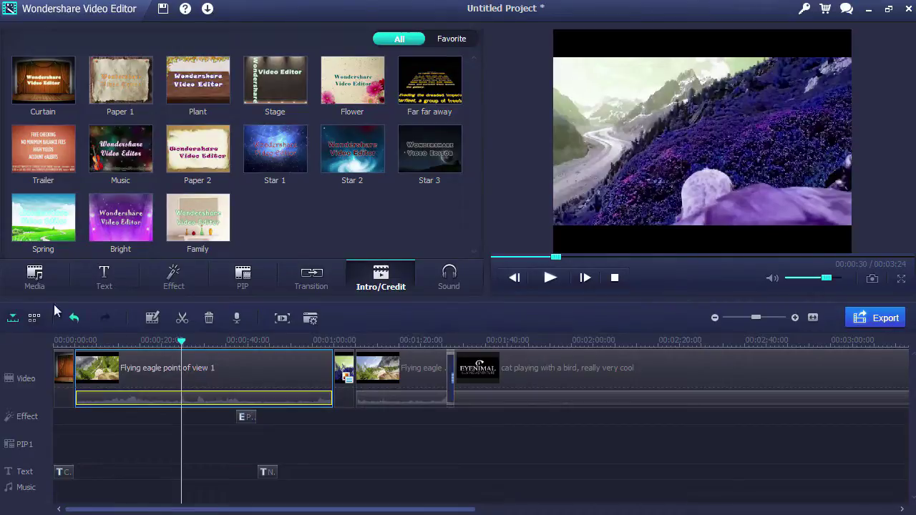
click(35, 276)
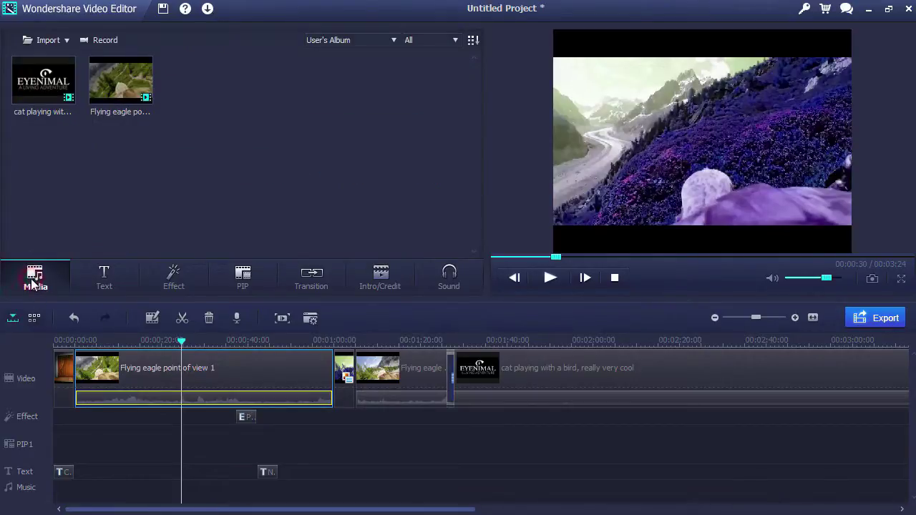
click(43, 40)
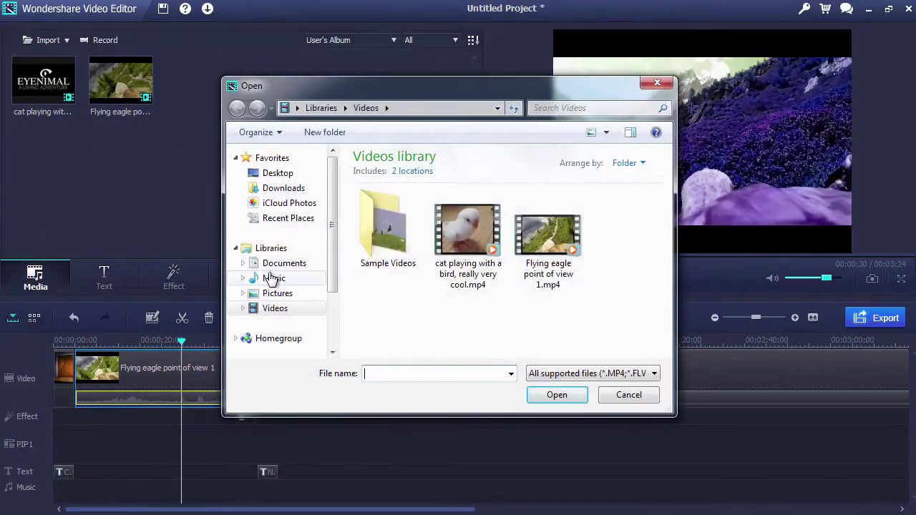
click(272, 278)
double_click(392, 319)
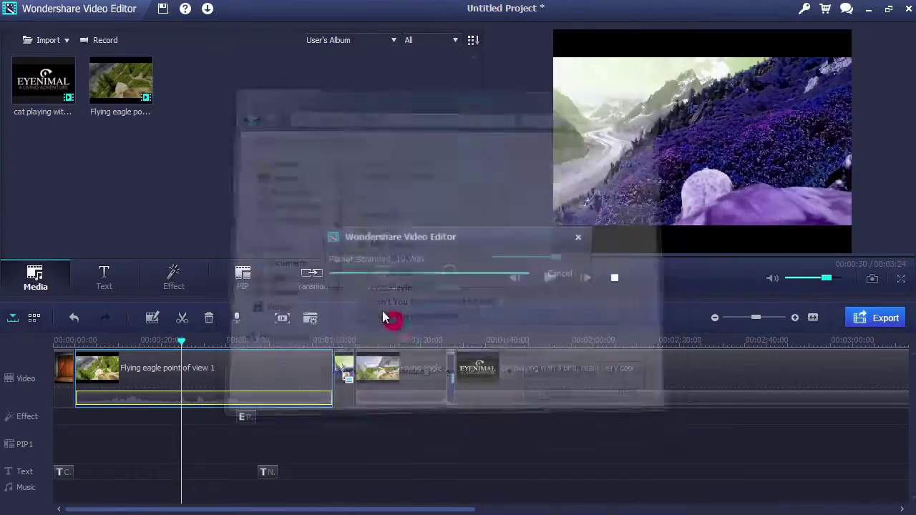
click(311, 183)
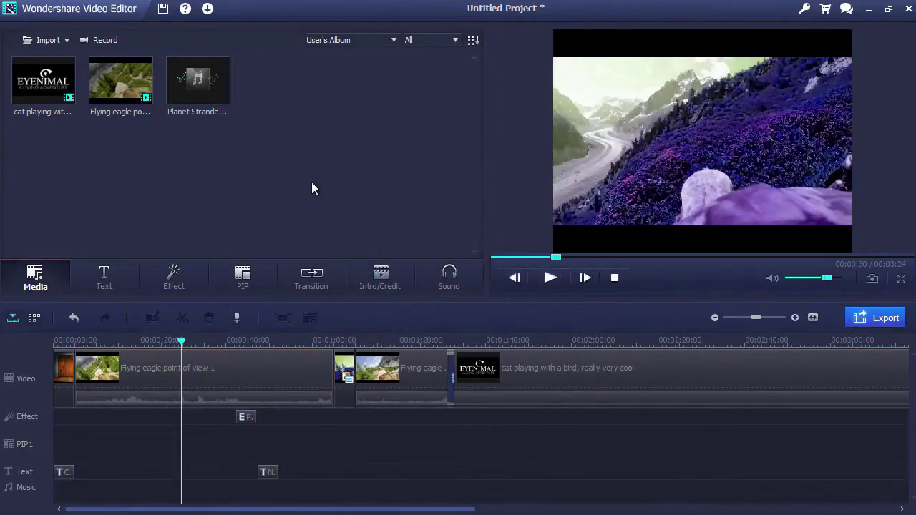
- Place Planet Stranded at the Music track start and lengthen the curtain intro and Curtain title clips
drag(206, 94, 176, 238)
drag(96, 459, 58, 476)
click(61, 381)
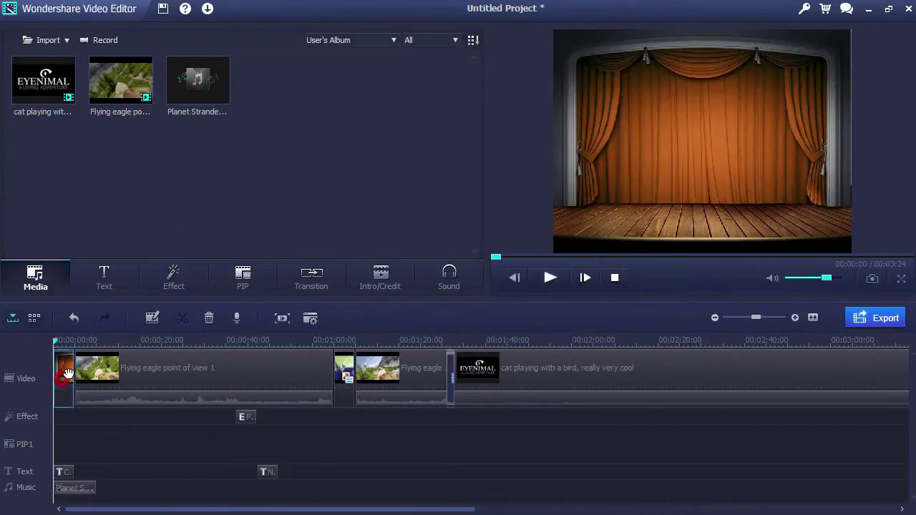
drag(72, 368, 96, 368)
click(64, 473)
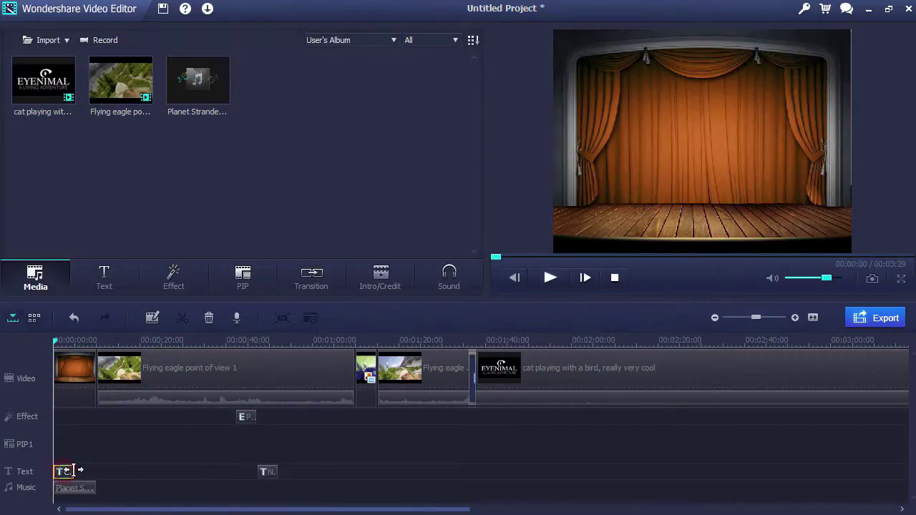
drag(69, 473, 95, 472)
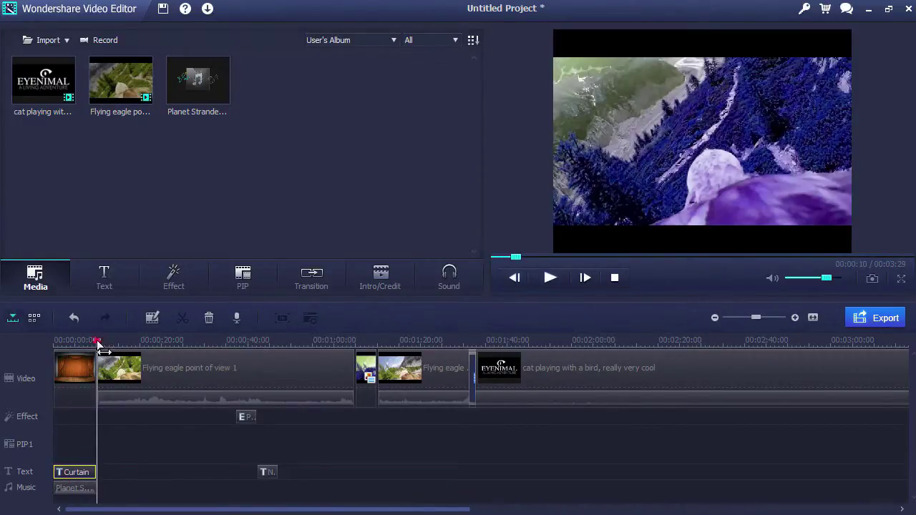
- Play the project from the beginning, pausing in the eagle clip
drag(98, 343, 54, 343)
key(space)
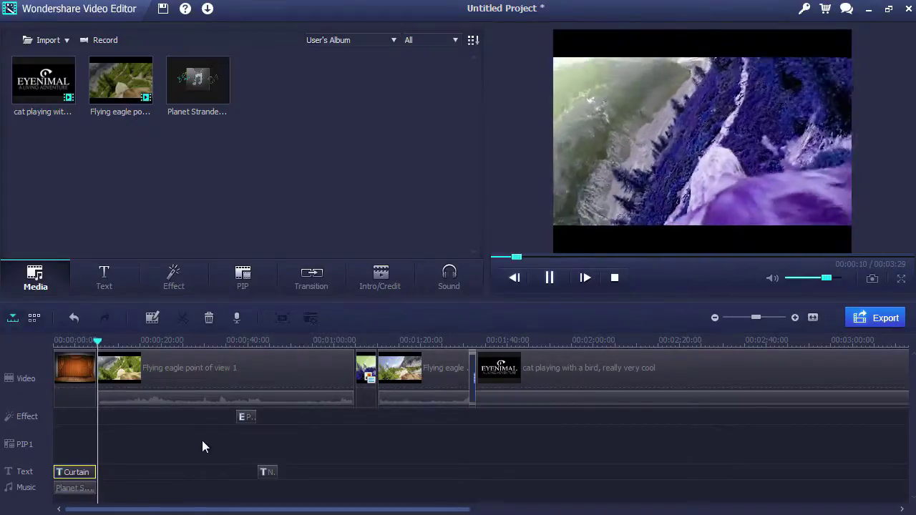
key(space)
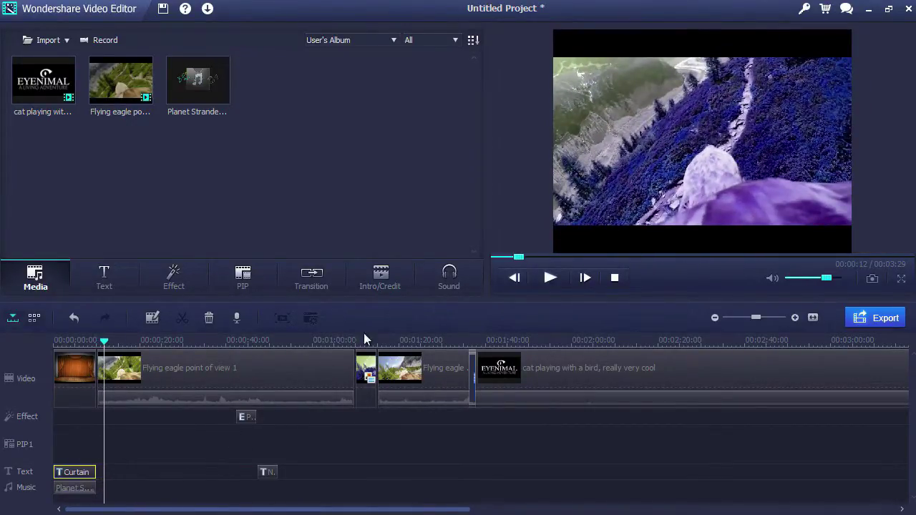
- Add the Cartoon Boing sound effect to the Sound track at about 00:00:19
click(449, 284)
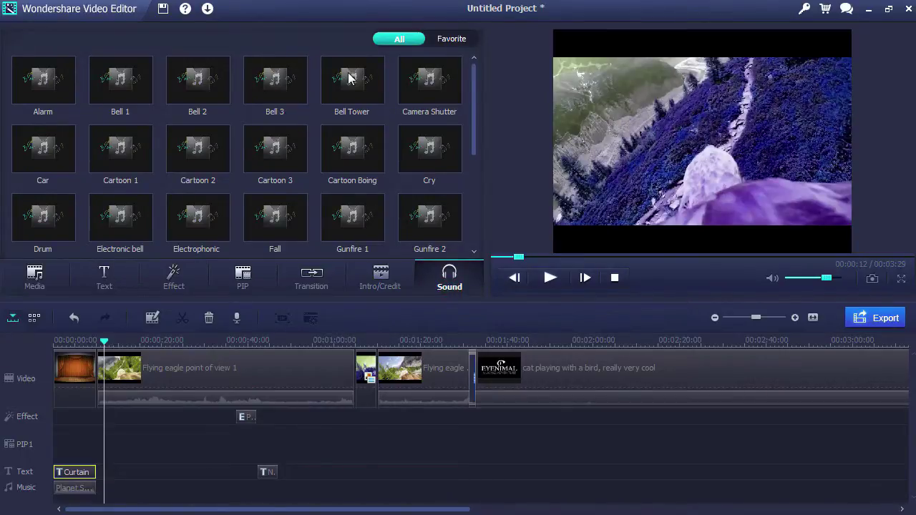
drag(351, 79, 143, 460)
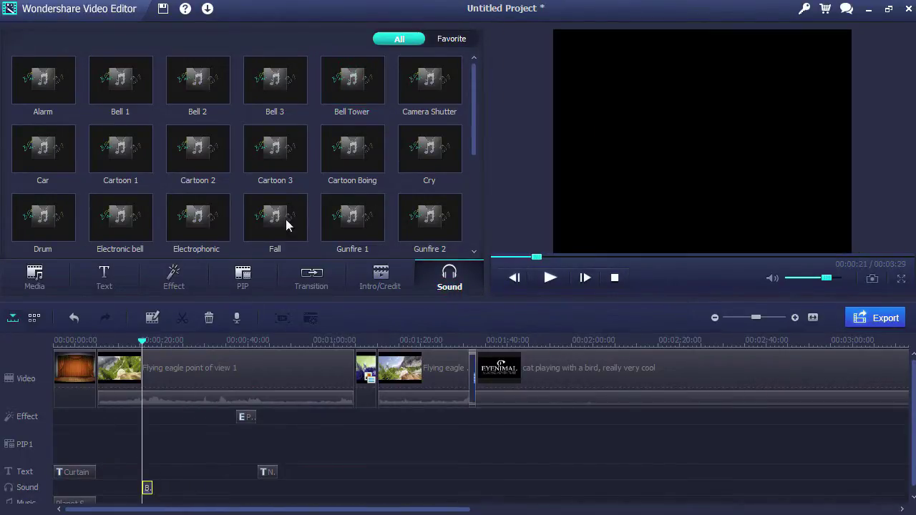
drag(349, 156, 137, 488)
- Preview the part with the Cartoon Boing effect, then bring up the export settings
key(space)
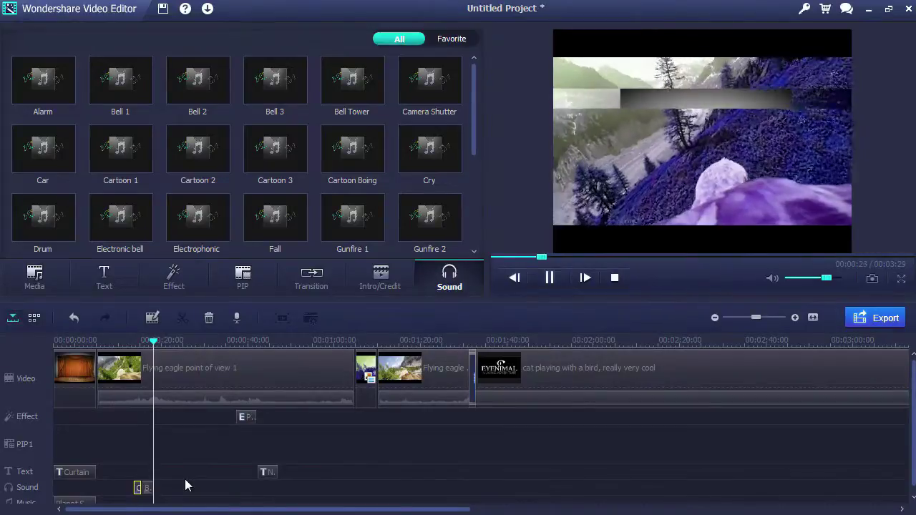
key(space)
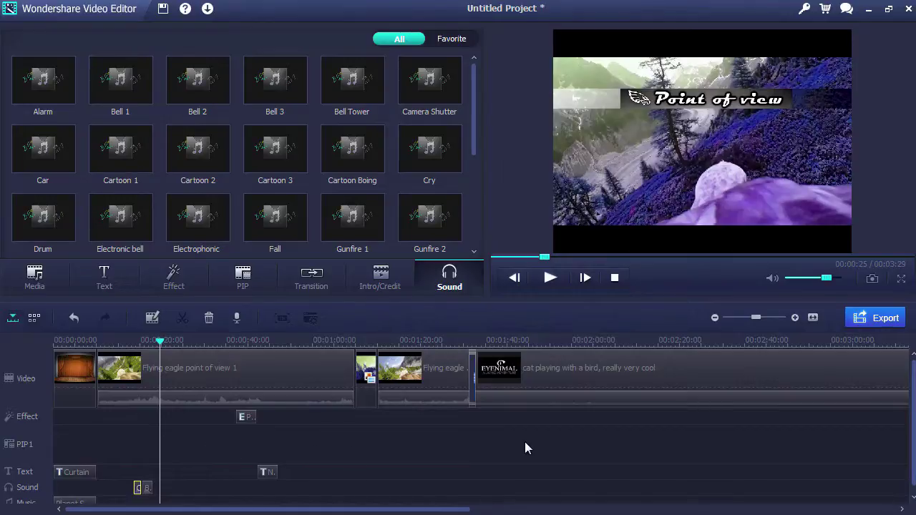
click(887, 320)
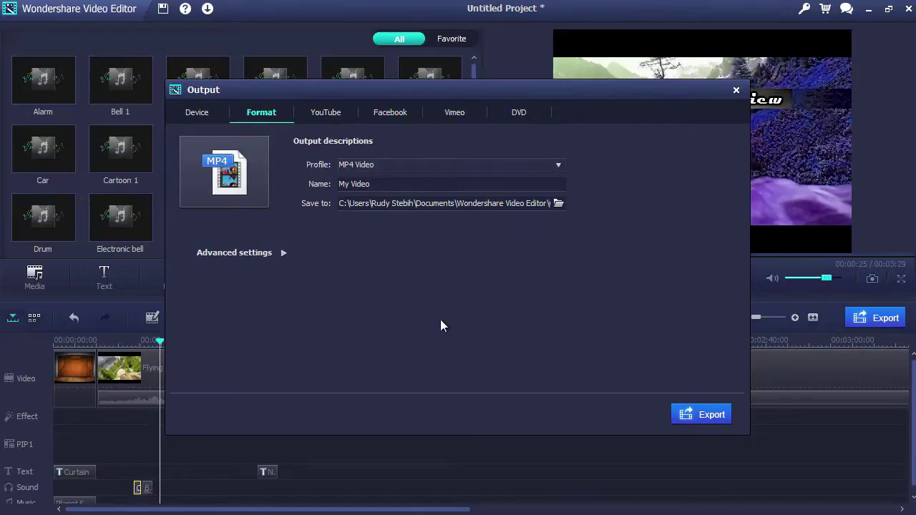
- Browse the Device export options, keeping iPhone as the target device
click(208, 114)
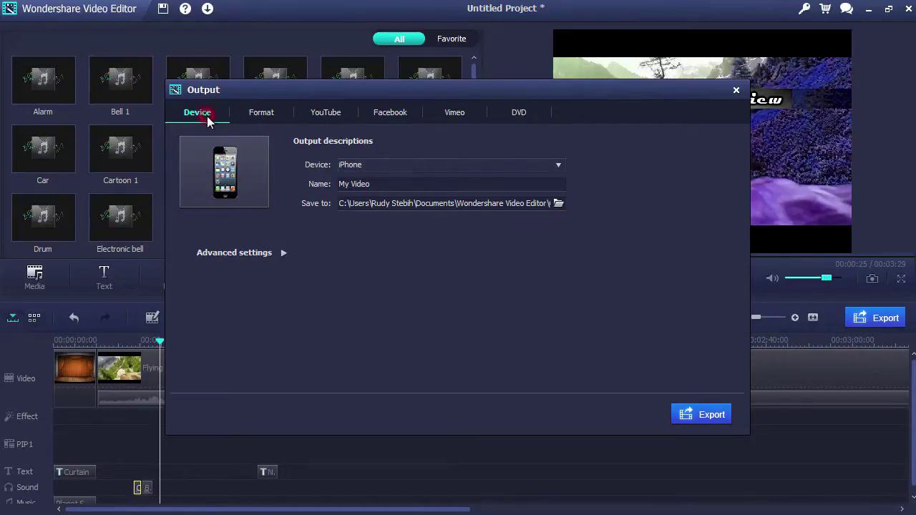
click(388, 165)
mouse_move(627, 213)
mouse_down()
mouse_move(625, 291)
mouse_move(629, 213)
mouse_up()
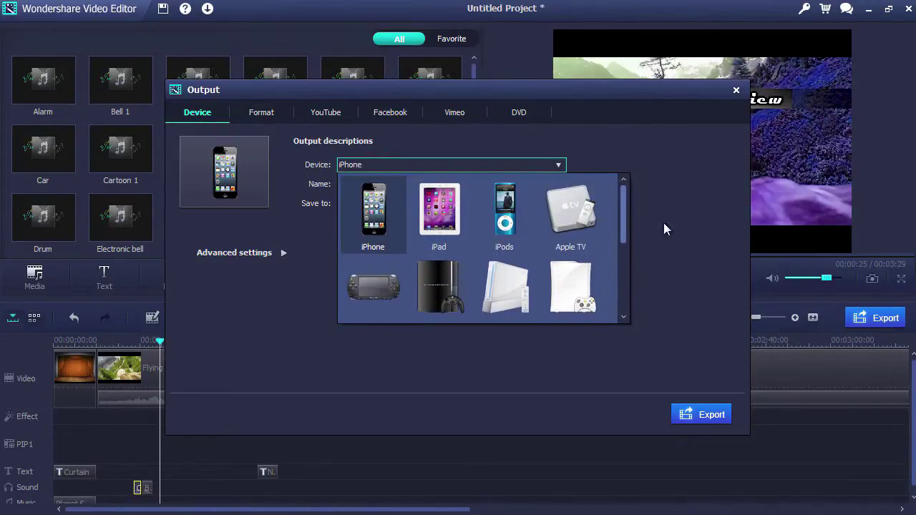
click(690, 228)
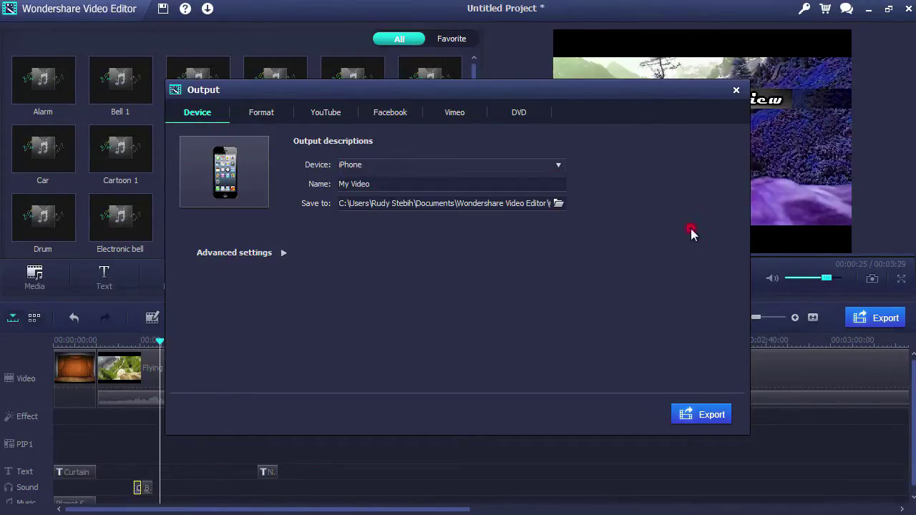
- On the Format tab, choose WMV as the output format
click(262, 114)
click(377, 164)
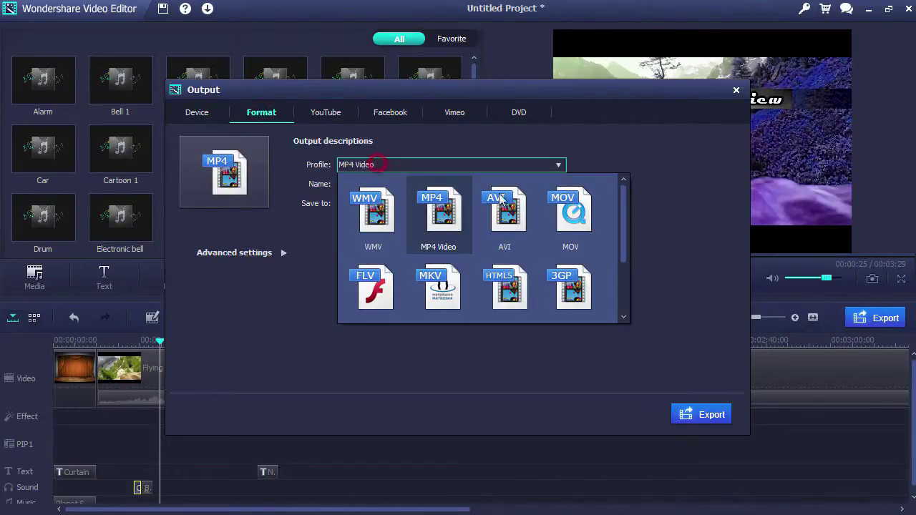
mouse_move(620, 219)
mouse_down()
mouse_move(622, 266)
mouse_move(619, 221)
mouse_up()
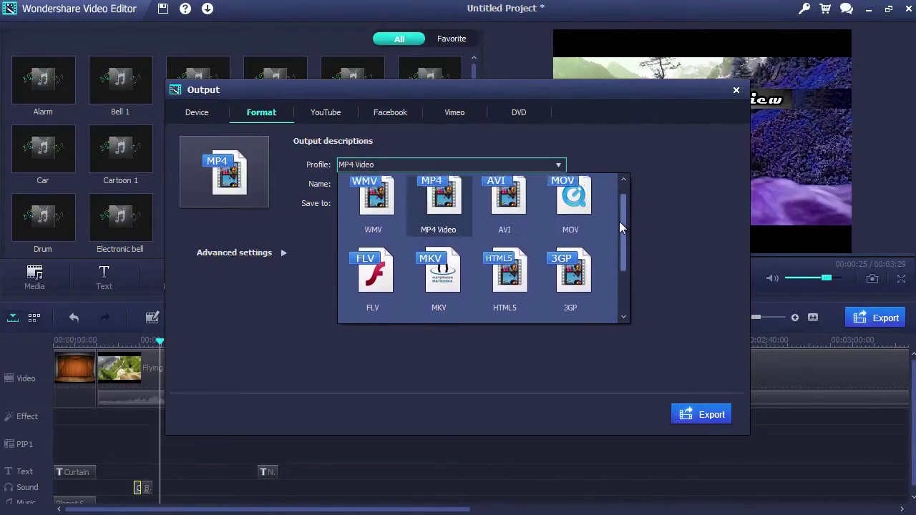
click(369, 216)
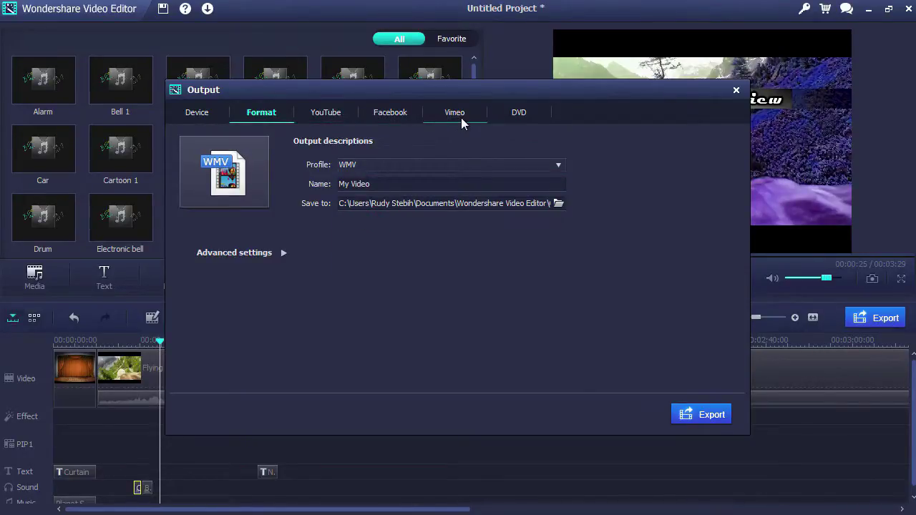
- After viewing the DVD options, set the Format profile to MP4 Video and start exporting
click(524, 114)
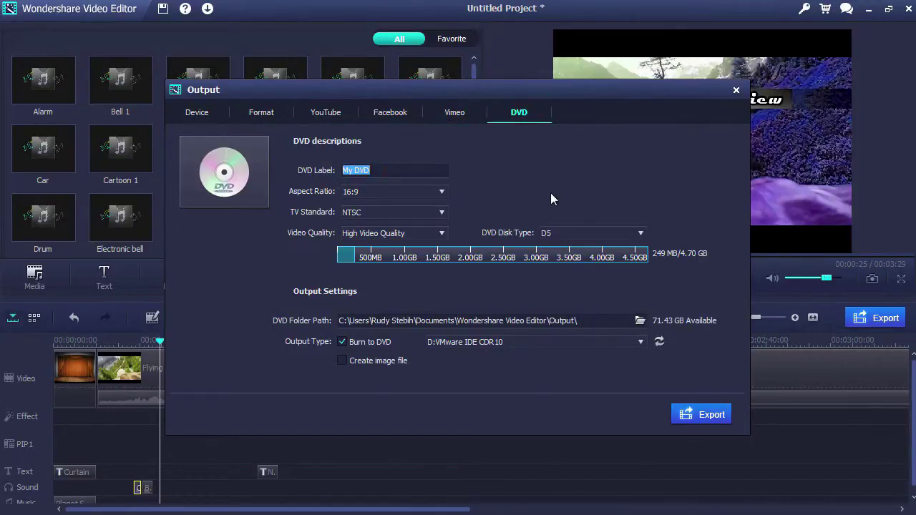
click(262, 115)
click(406, 165)
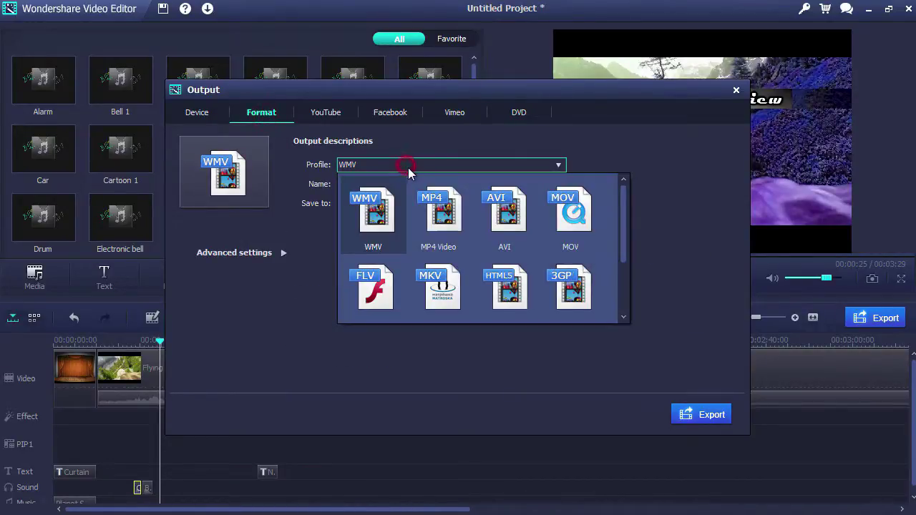
click(441, 221)
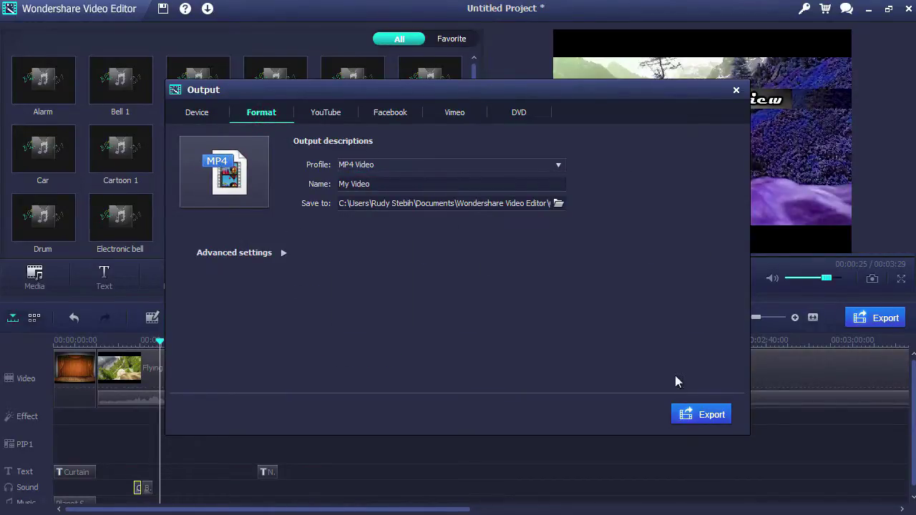
click(699, 417)
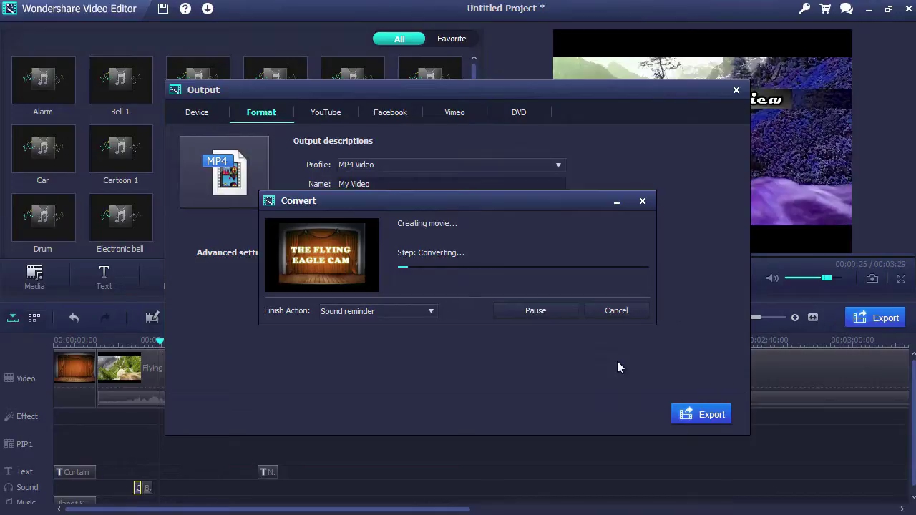
- Switch from the converting editor to the Internet Explorer window with Alt+Tab
key(alt+Tab)
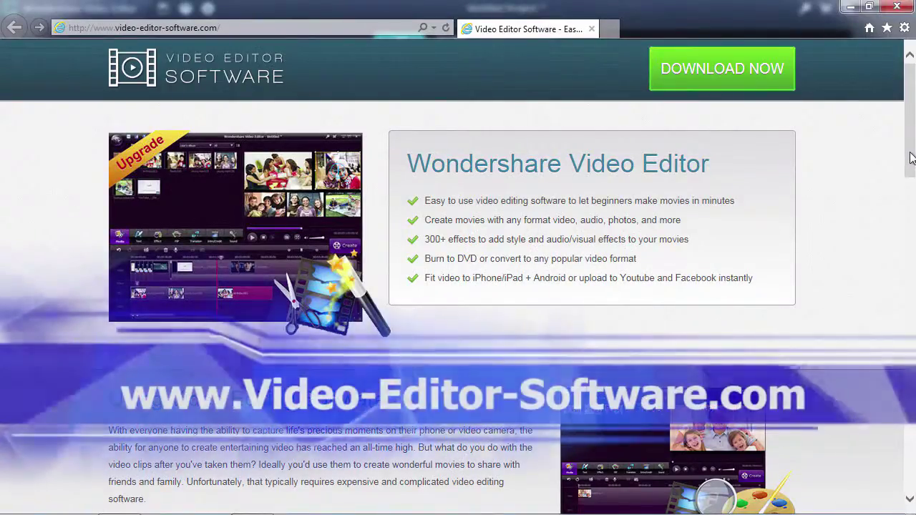
- Scroll the video-editor-software.com page down to the Get Wondershare Video Editor Today! download offer
drag(909, 152, 910, 476)
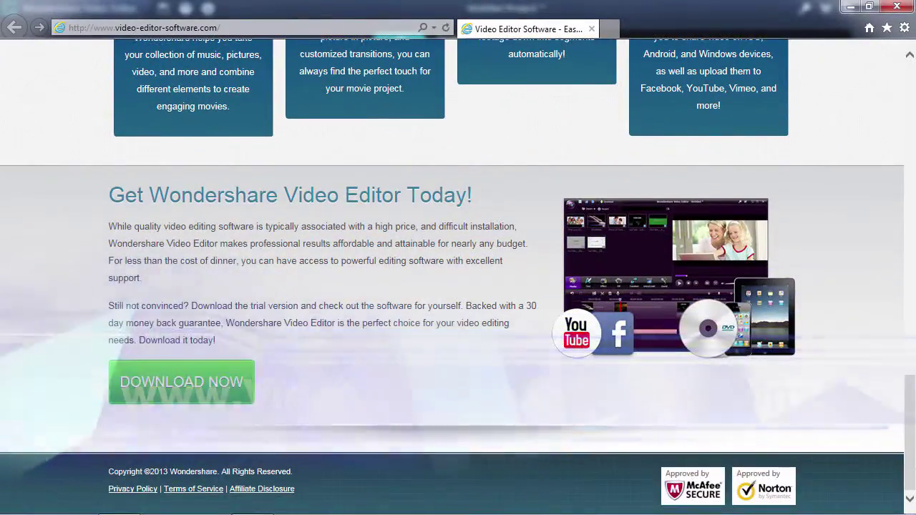